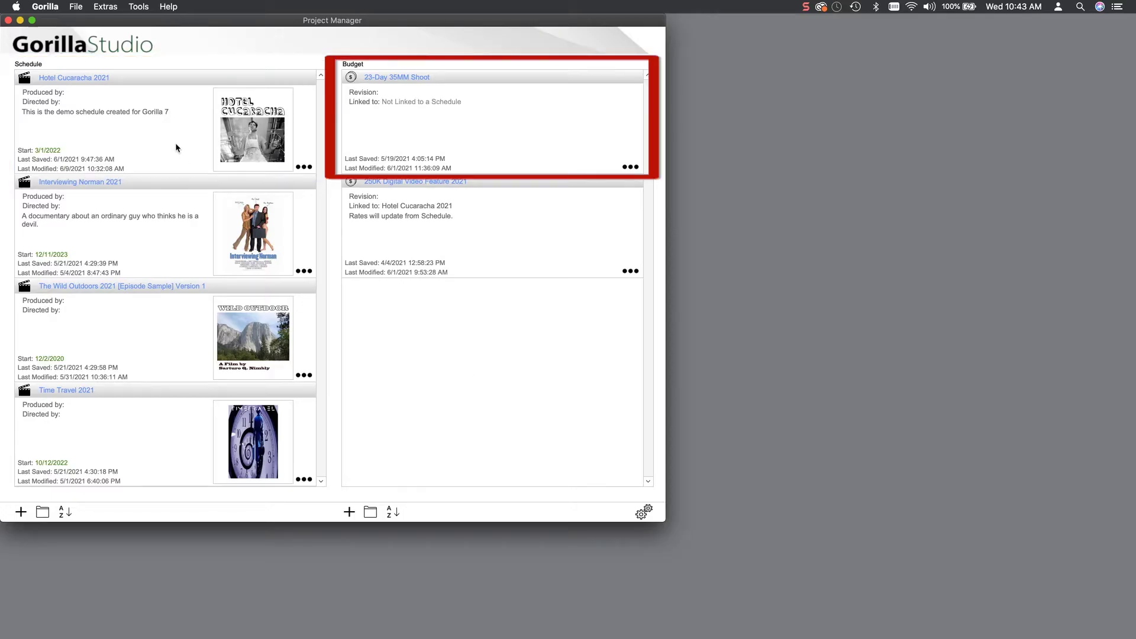
Open Hotel Cucaracha 2021 and check incisor in the Props element list for scene 1.
{"action": "left_click", "coordinate": [73, 77]}
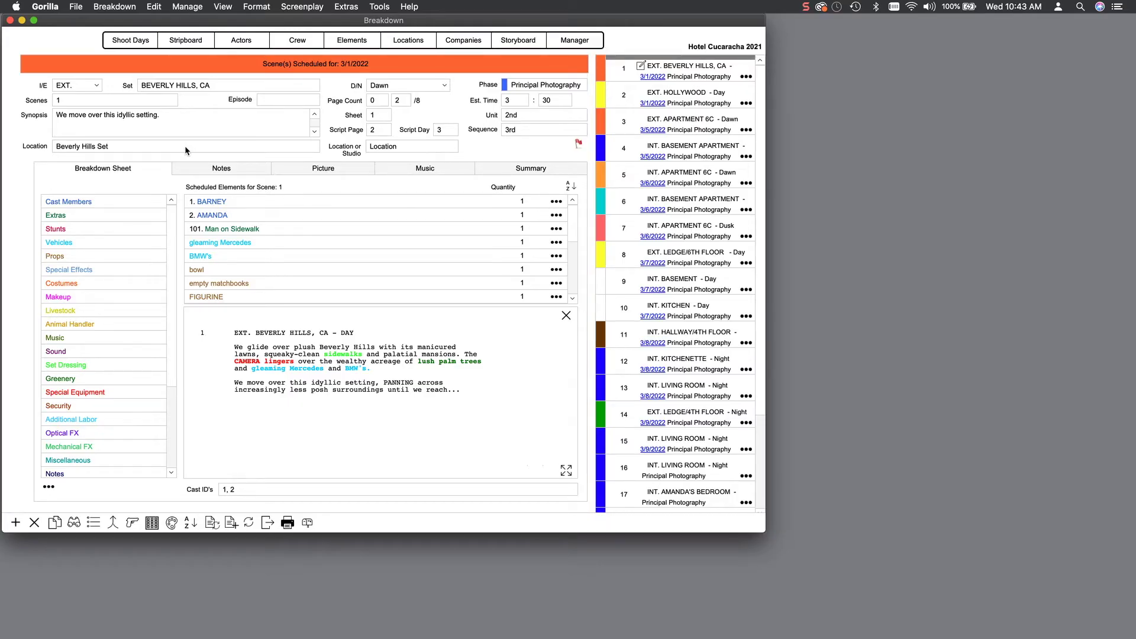
{"action": "double_click", "coordinate": [59, 256]}
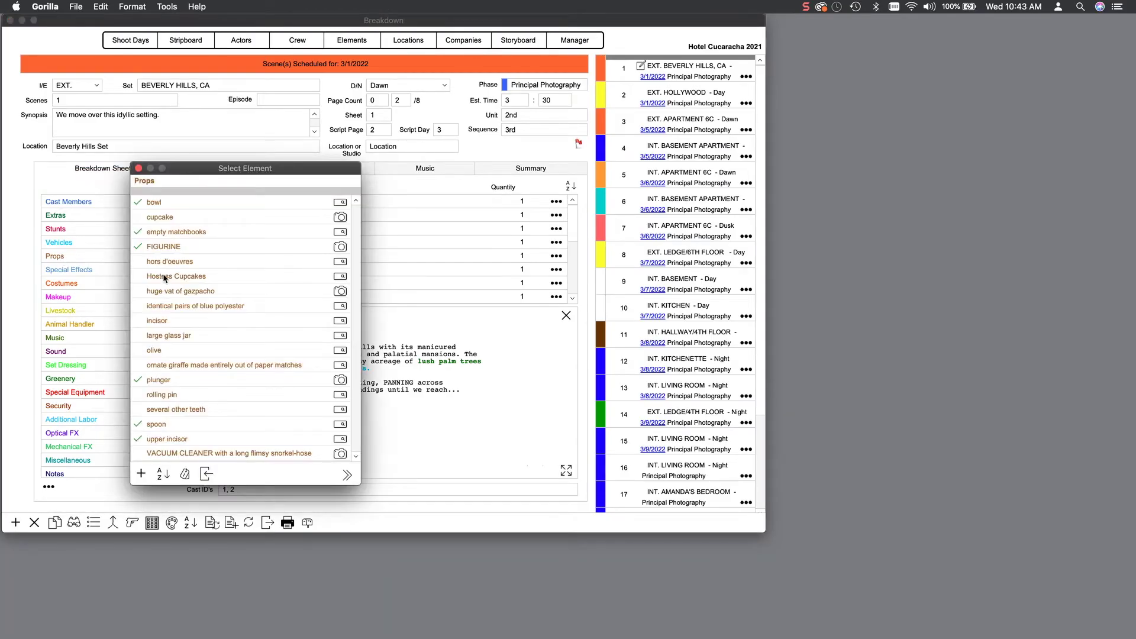
{"action": "left_click", "coordinate": [162, 321]}
{"action": "left_click", "coordinate": [138, 169]}
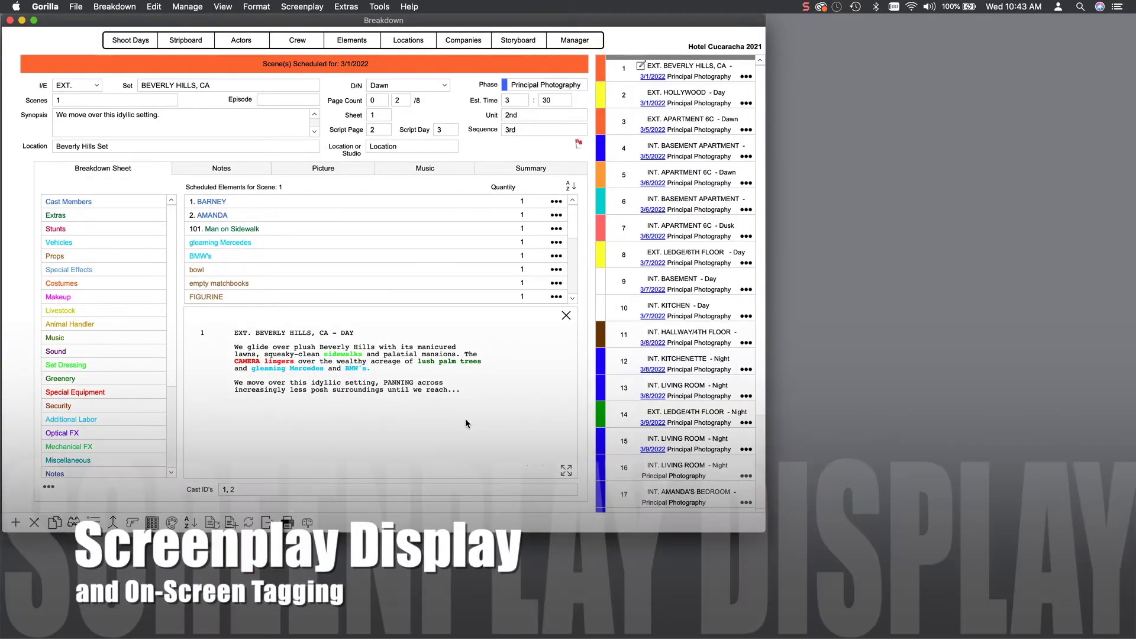
{"action": "left_click", "coordinate": [466, 420]}
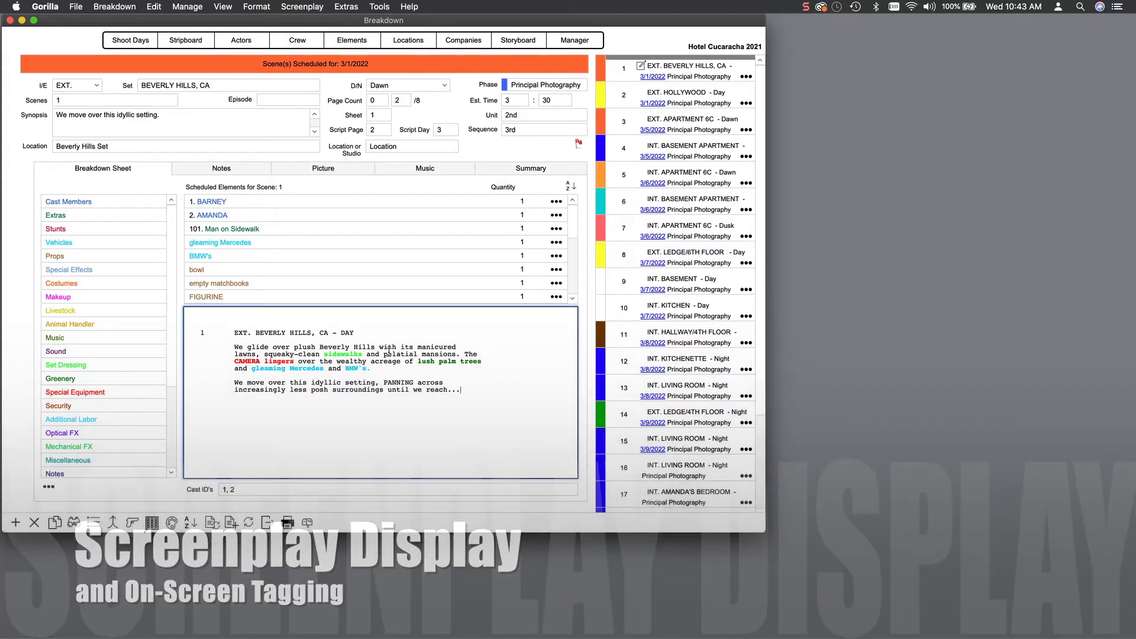
Tag the words 'palatial mansions' in scene 1's screenplay as Set Dressing.
{"action": "left_click_drag", "start_coordinate": [384, 354], "coordinate": [457, 357]}
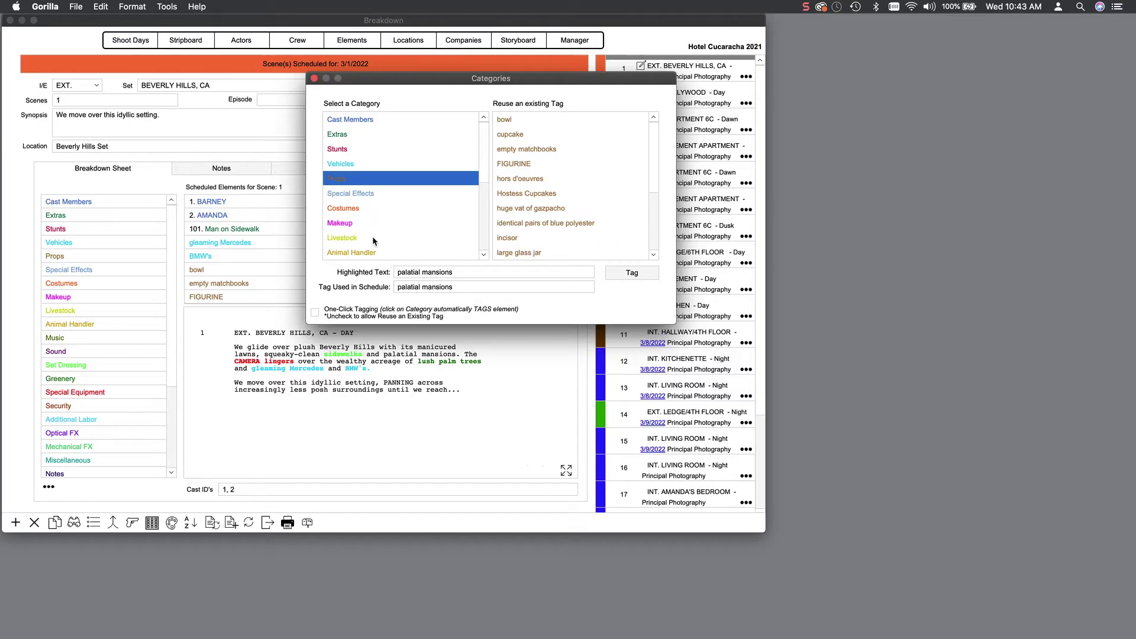
{"action": "scroll", "coordinate": [372, 236], "scroll_direction": "down", "scroll_amount": 1}
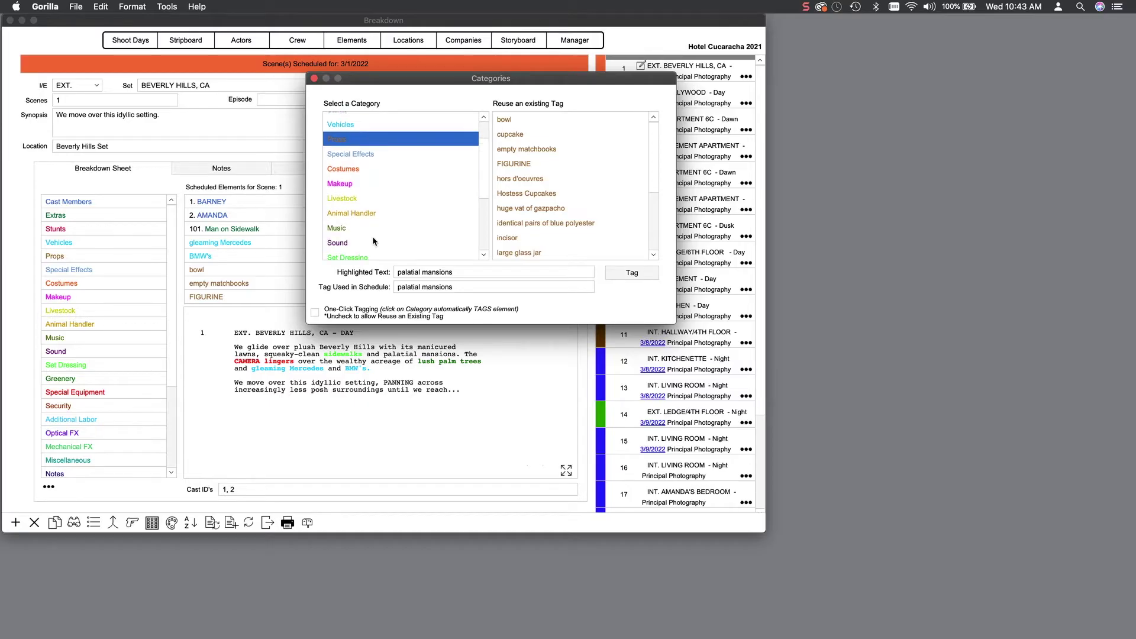
{"action": "scroll", "coordinate": [372, 236], "scroll_direction": "down", "scroll_amount": 1}
{"action": "left_click", "coordinate": [371, 236]}
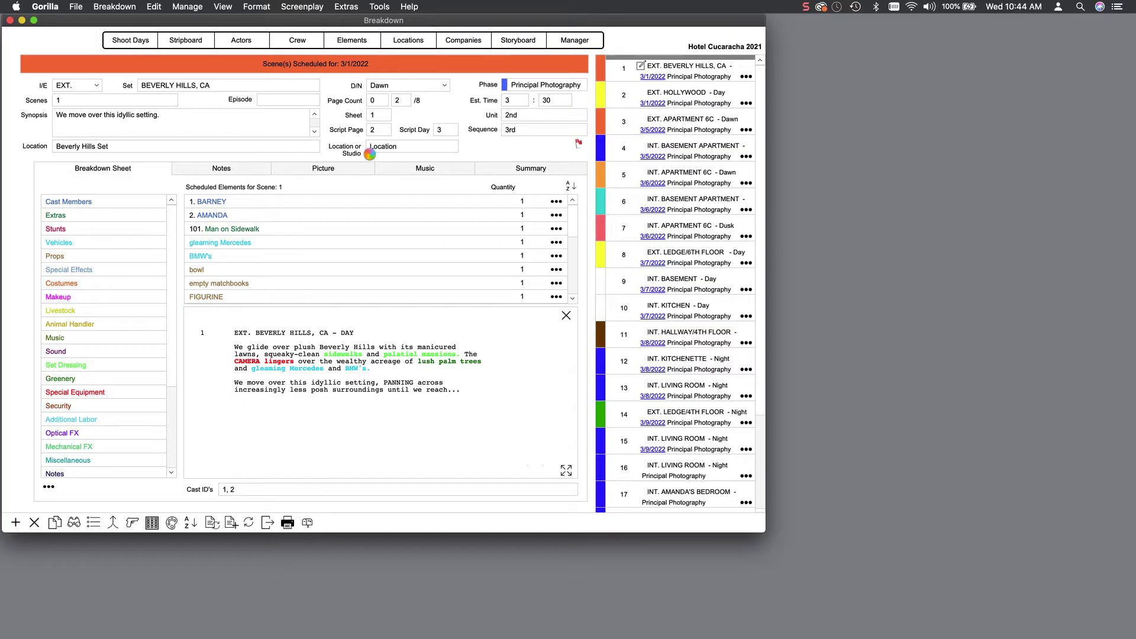
Add March 11 to Principal Photography as a shoot day, extending the phase to 3/11/2022.
{"action": "key", "text": "super+1"}
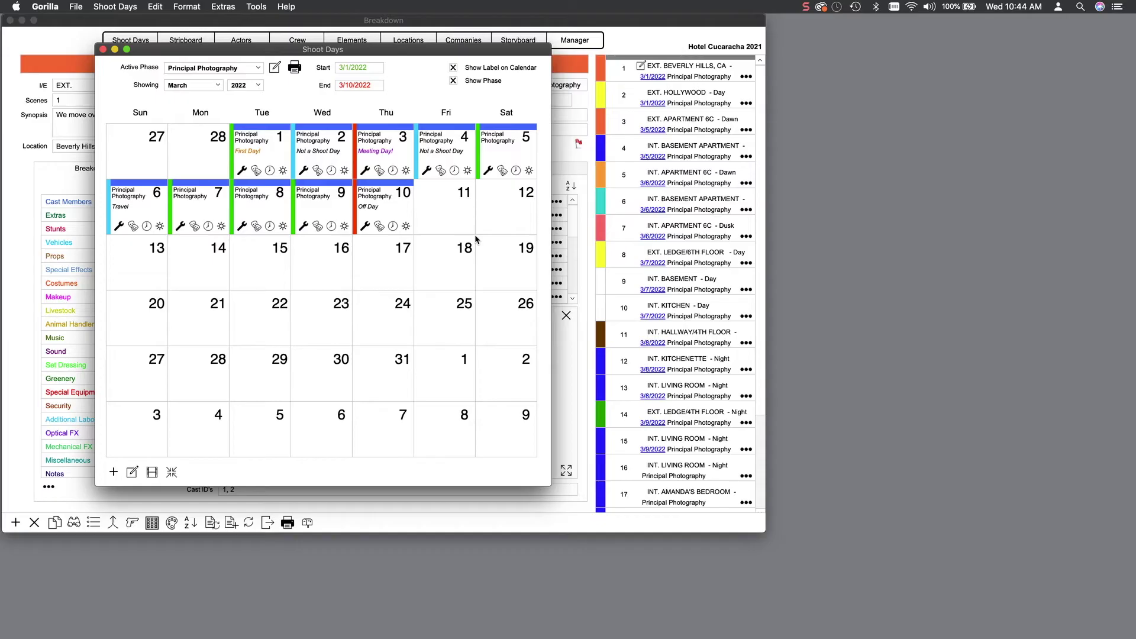
{"action": "double_click", "coordinate": [444, 213]}
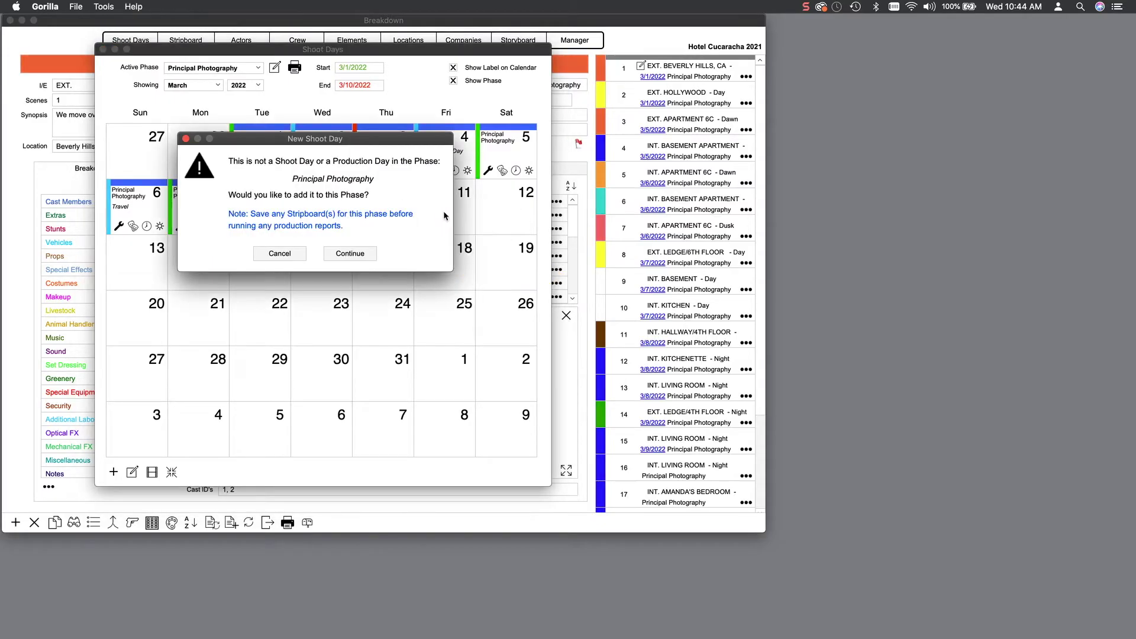
{"action": "left_click", "coordinate": [370, 264]}
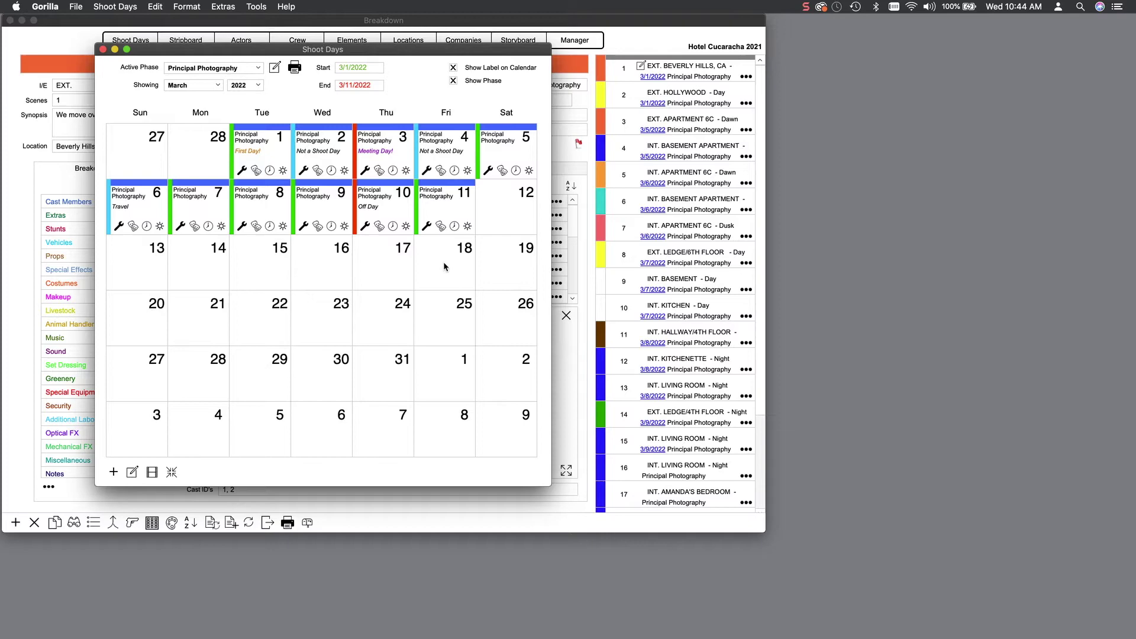
{"action": "double_click", "coordinate": [255, 155]}
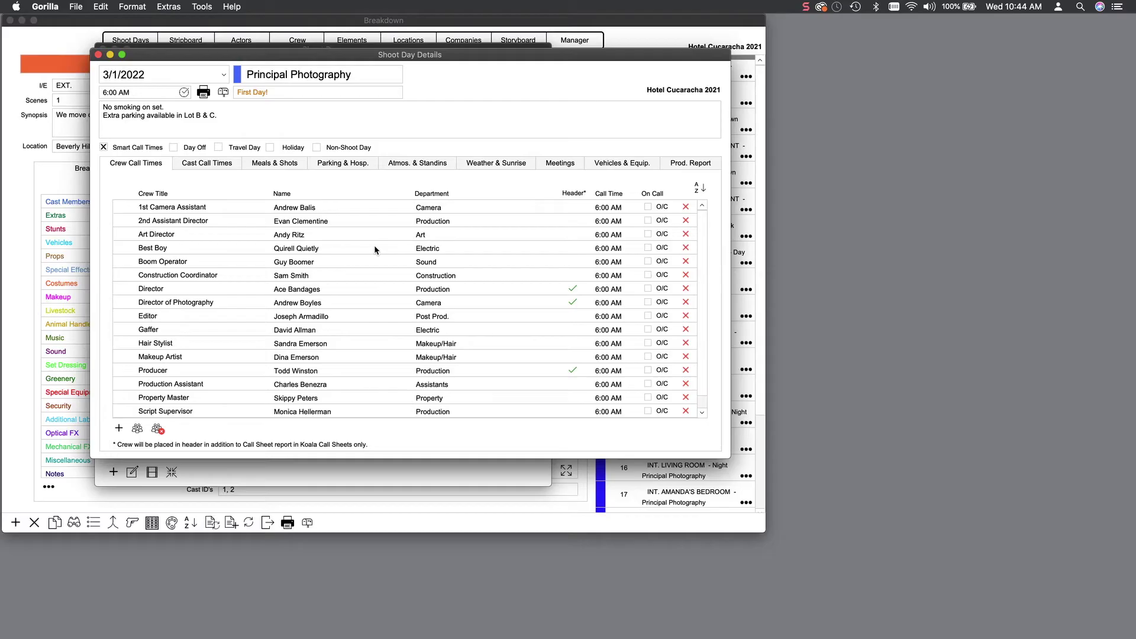
Review the 3/1/2022 cast call times, meals and shots, parking, hospital, and stand-in lists.
{"action": "left_click", "coordinate": [208, 167]}
{"action": "left_click", "coordinate": [273, 167]}
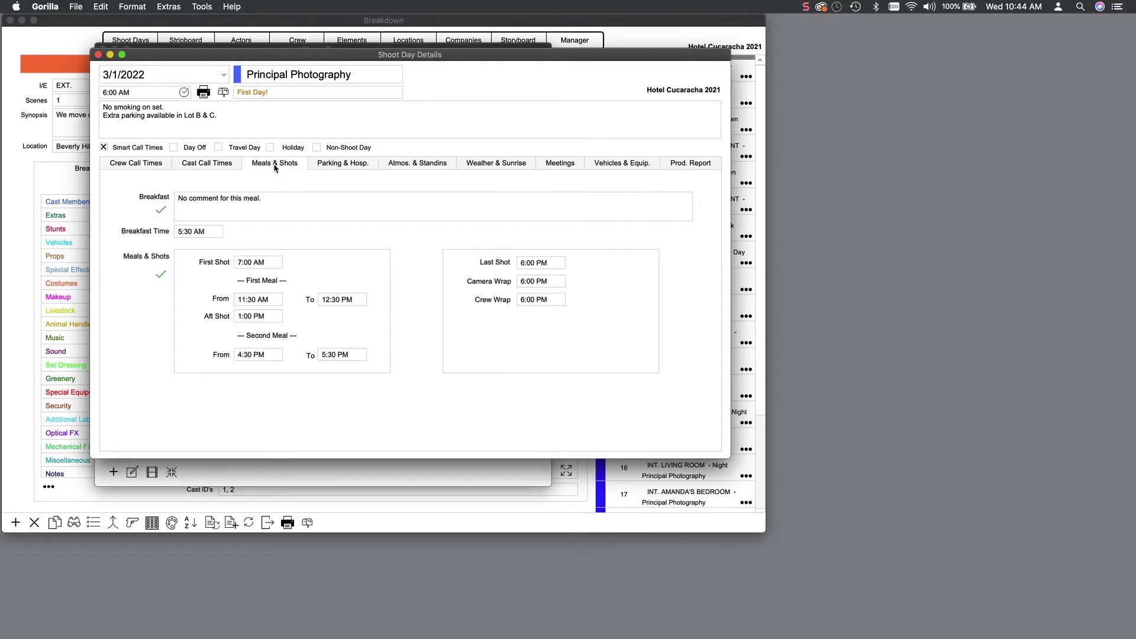
{"action": "left_click", "coordinate": [338, 166]}
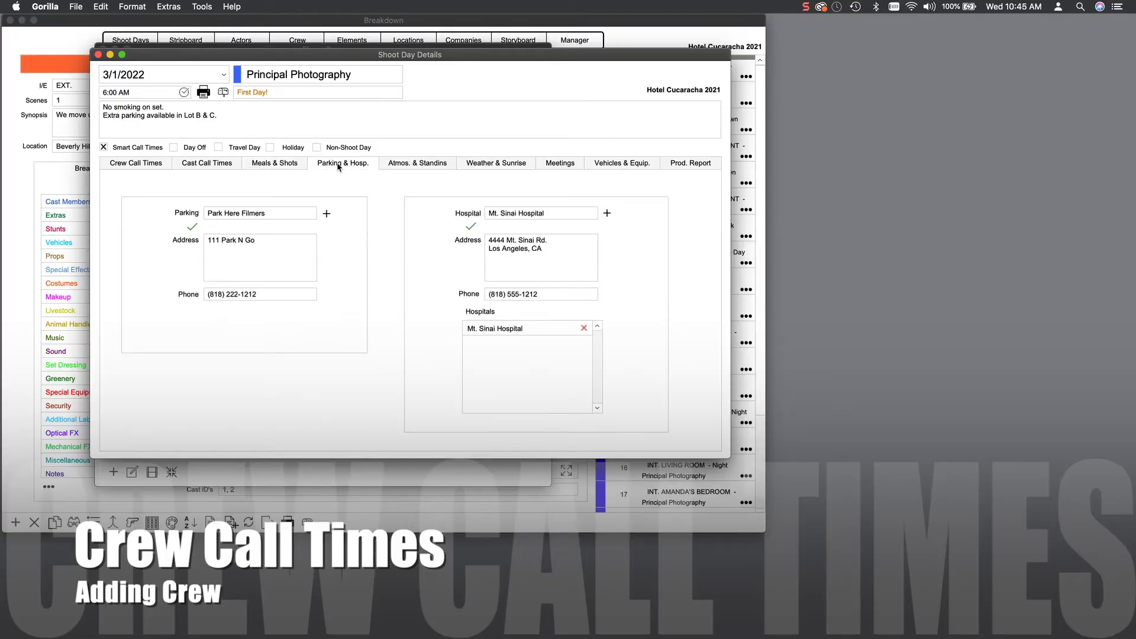
{"action": "left_click", "coordinate": [402, 165]}
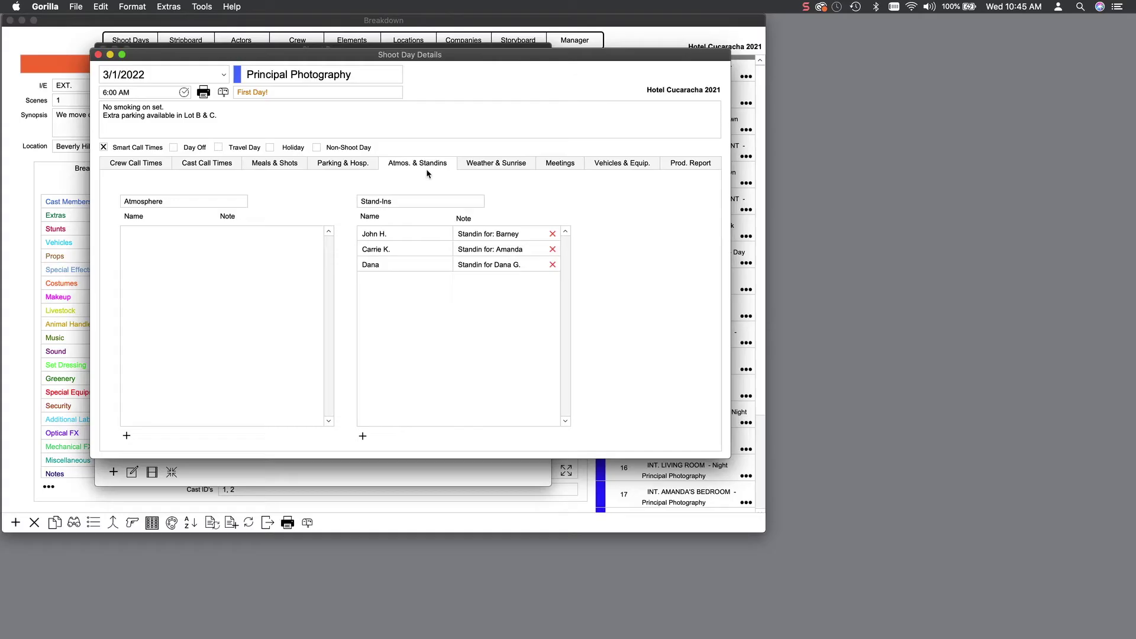
{"action": "left_click", "coordinate": [131, 168]}
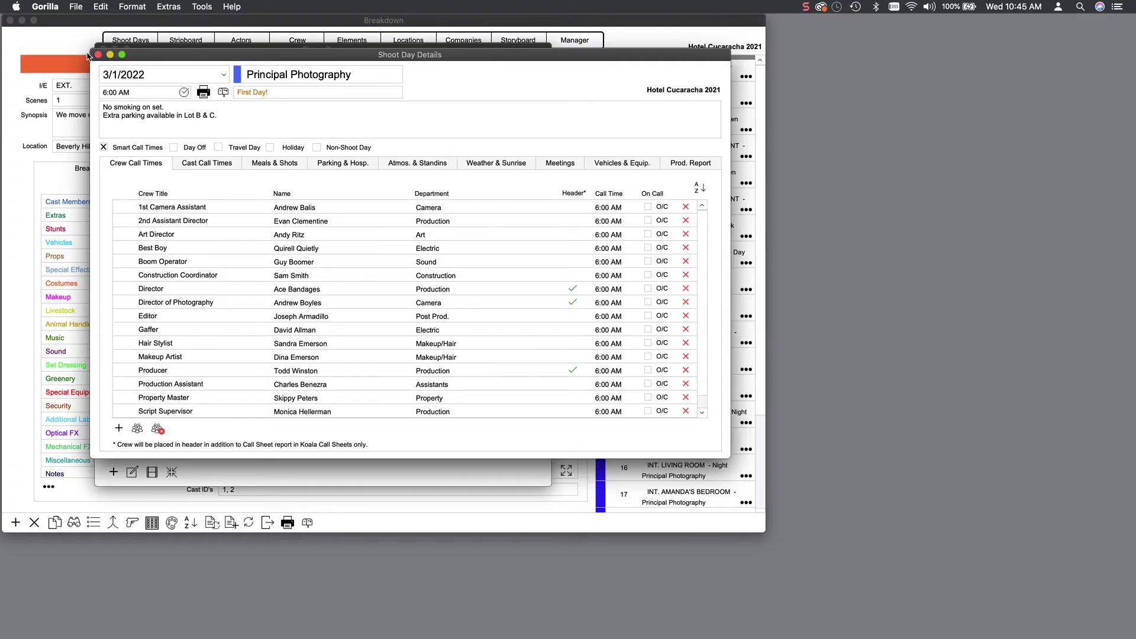
On 3/8/2022, add the Director of Photography, Director, Sound Mixer and Hair Stylist to crew calls.
{"action": "left_click", "coordinate": [147, 76]}
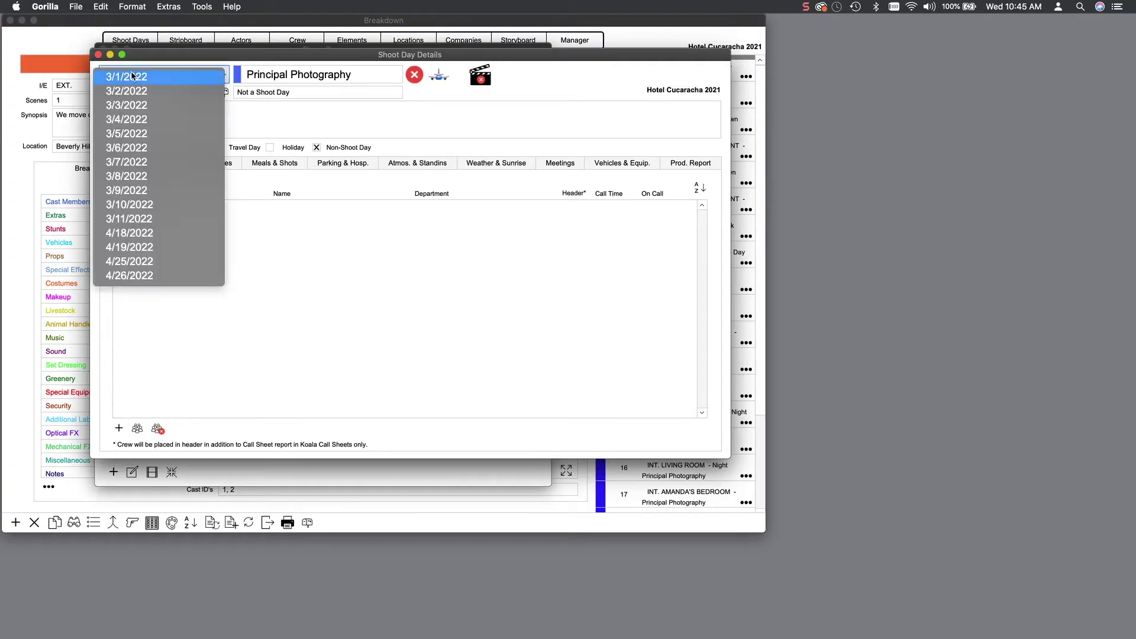
{"action": "left_click", "coordinate": [125, 181]}
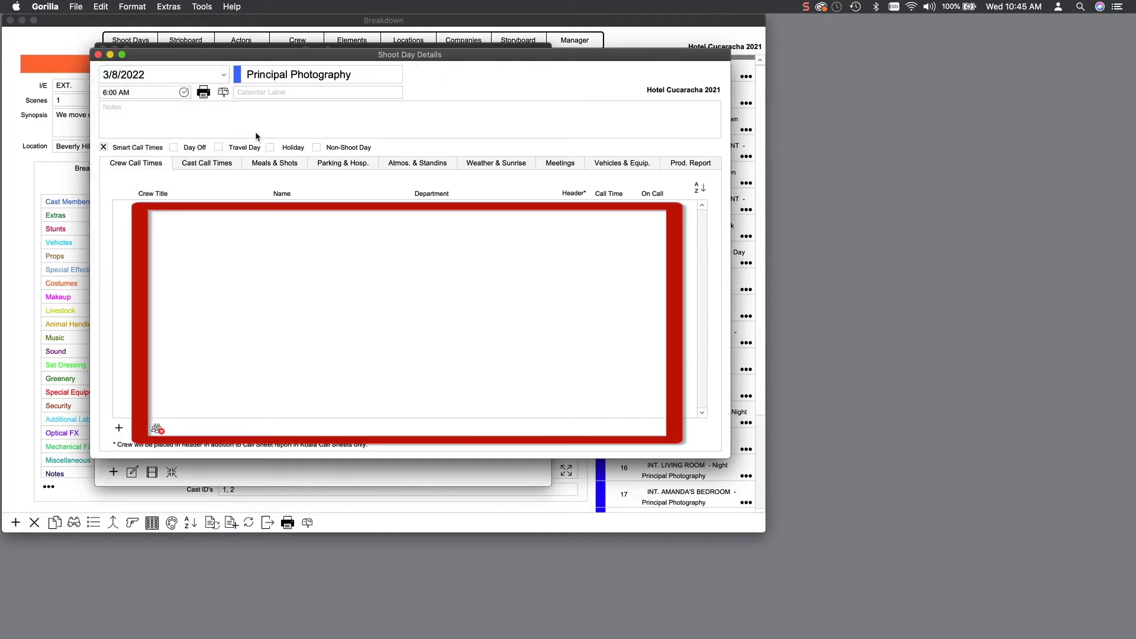
{"action": "left_click", "coordinate": [119, 428]}
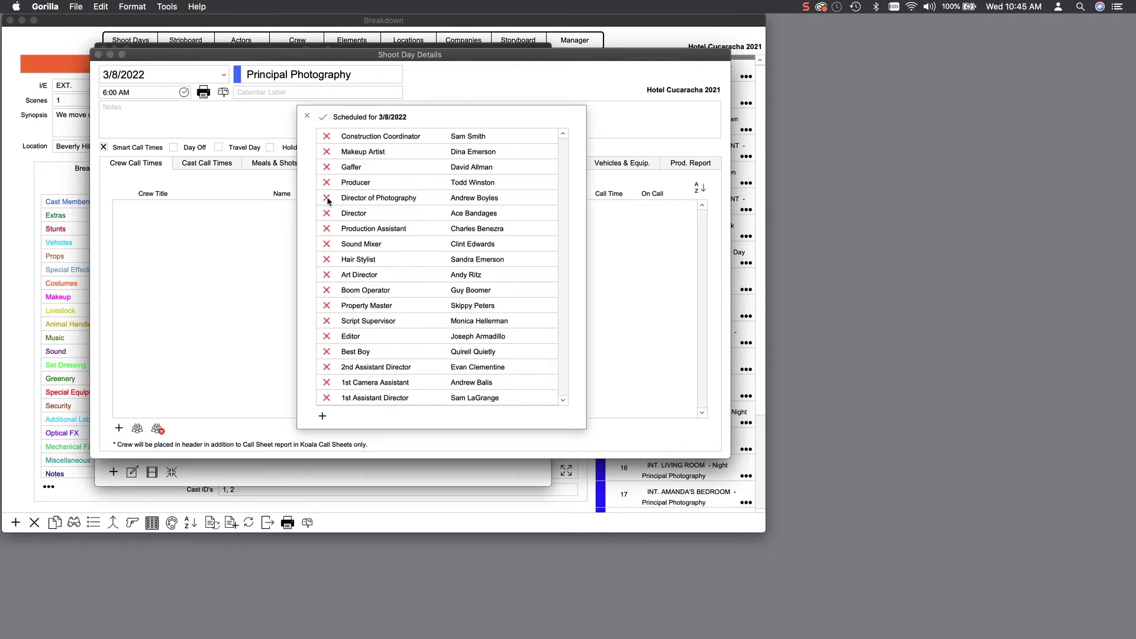
{"action": "left_click", "coordinate": [327, 215]}
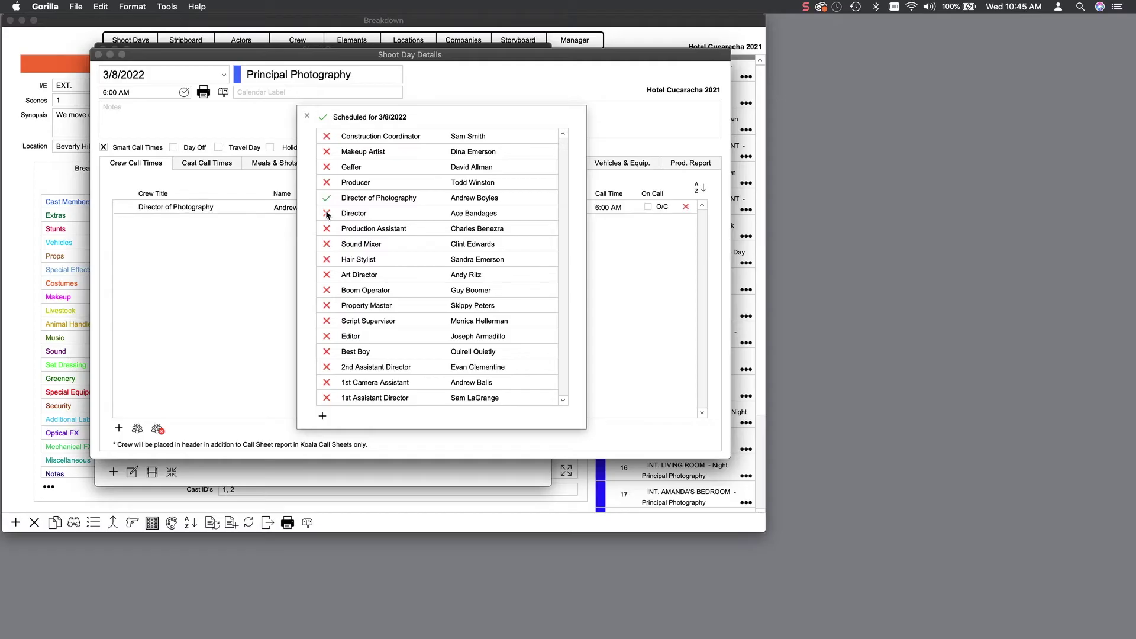
{"action": "left_click", "coordinate": [326, 214]}
{"action": "left_click", "coordinate": [326, 244]}
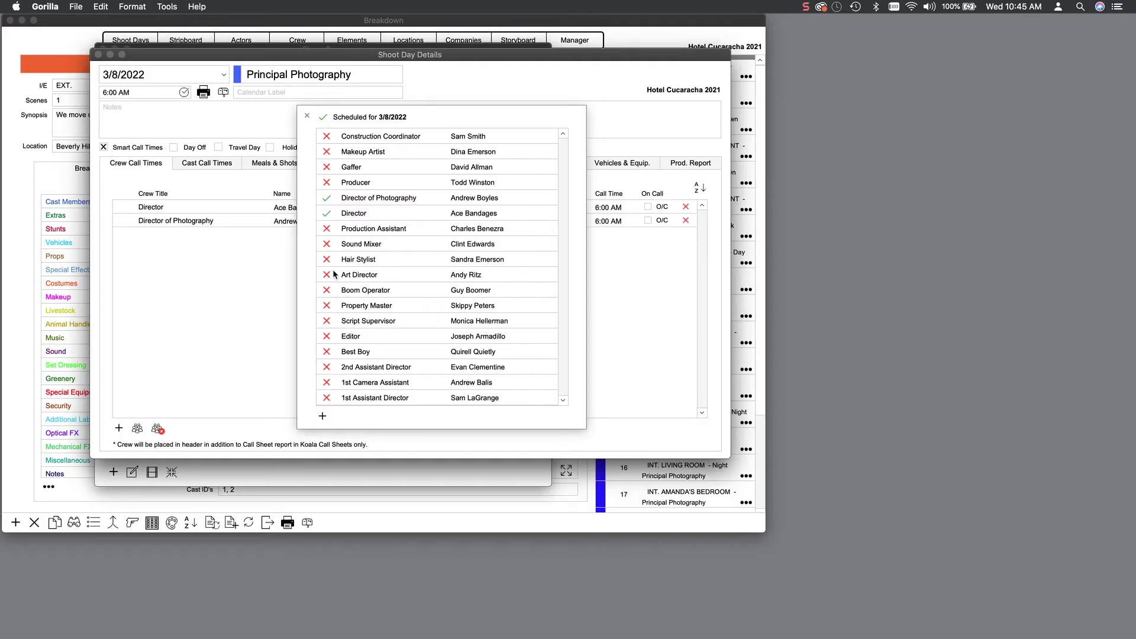
{"action": "left_click", "coordinate": [327, 259]}
{"action": "left_click", "coordinate": [323, 416]}
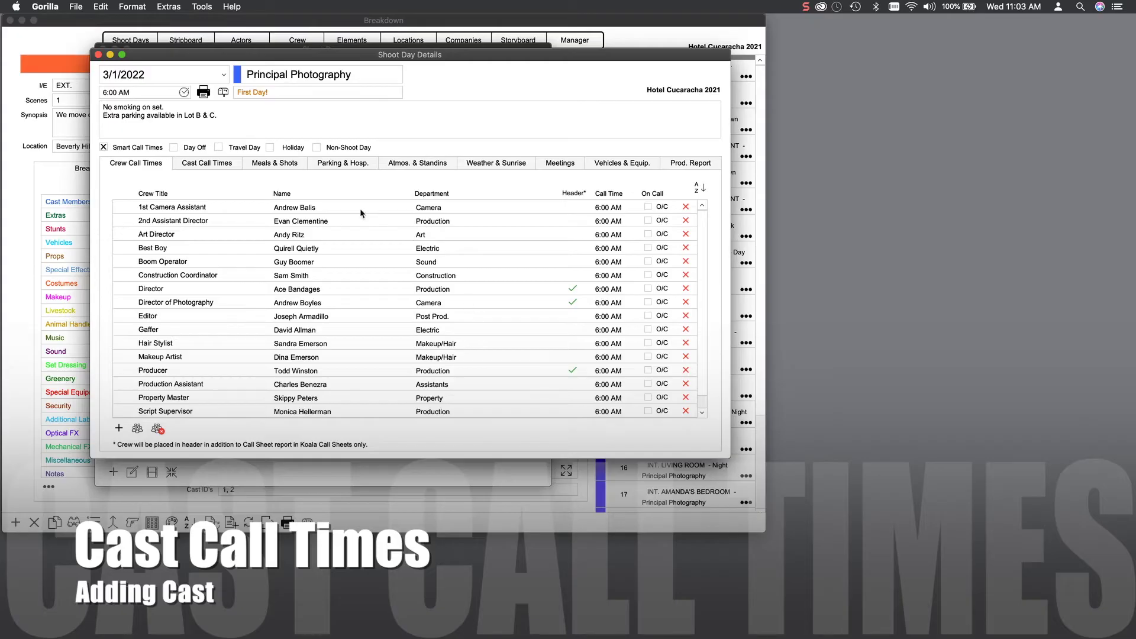
Set 3/1/2022 cast call times: BARNEY 6:00 AM, AMANDA 7:00 AM, THE BELLMAN 8:00 AM.
{"action": "left_click", "coordinate": [226, 166]}
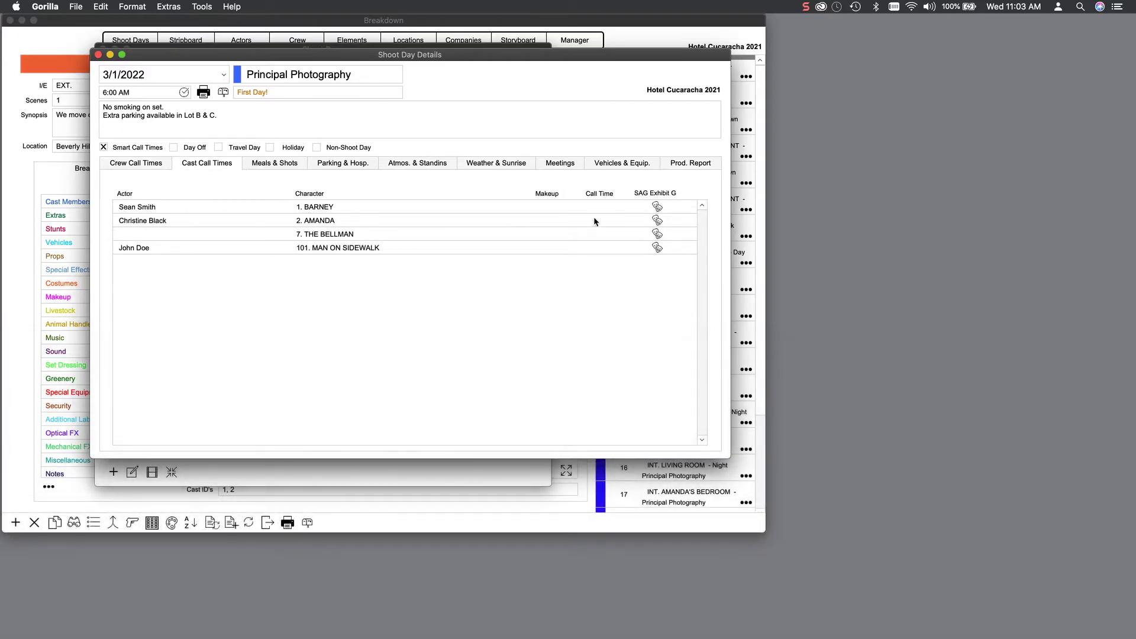
{"action": "left_click", "coordinate": [597, 204]}
{"action": "type", "text": "6"}
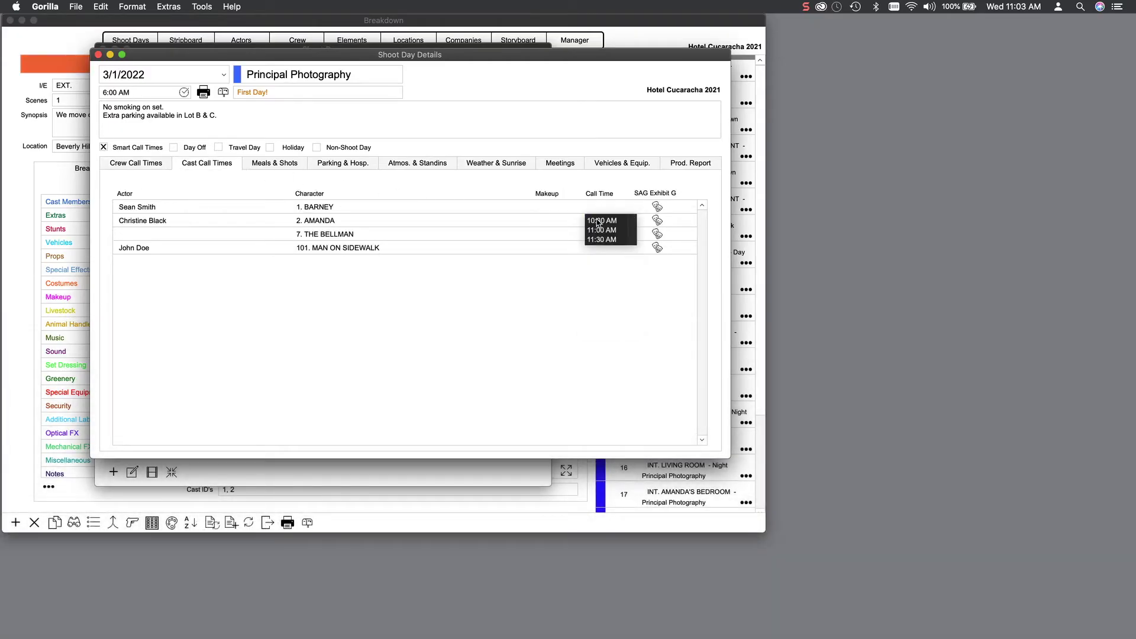
{"action": "left_click", "coordinate": [596, 219]}
{"action": "left_click", "coordinate": [597, 220]}
{"action": "left_click", "coordinate": [594, 253]}
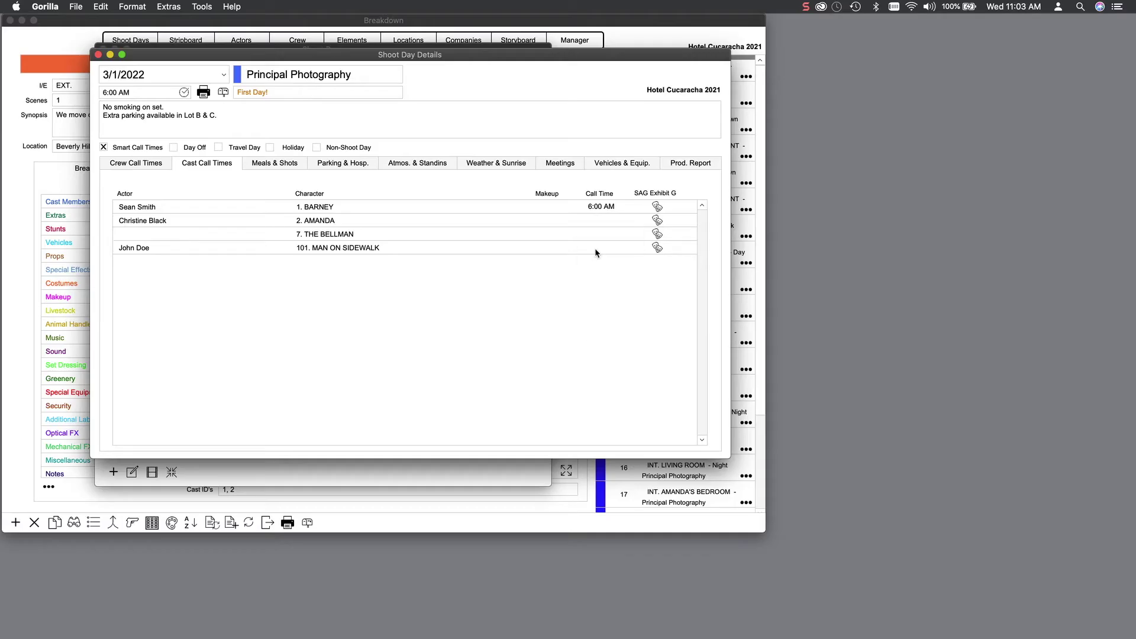
{"action": "left_click", "coordinate": [596, 232]}
{"action": "type", "text": "8"}
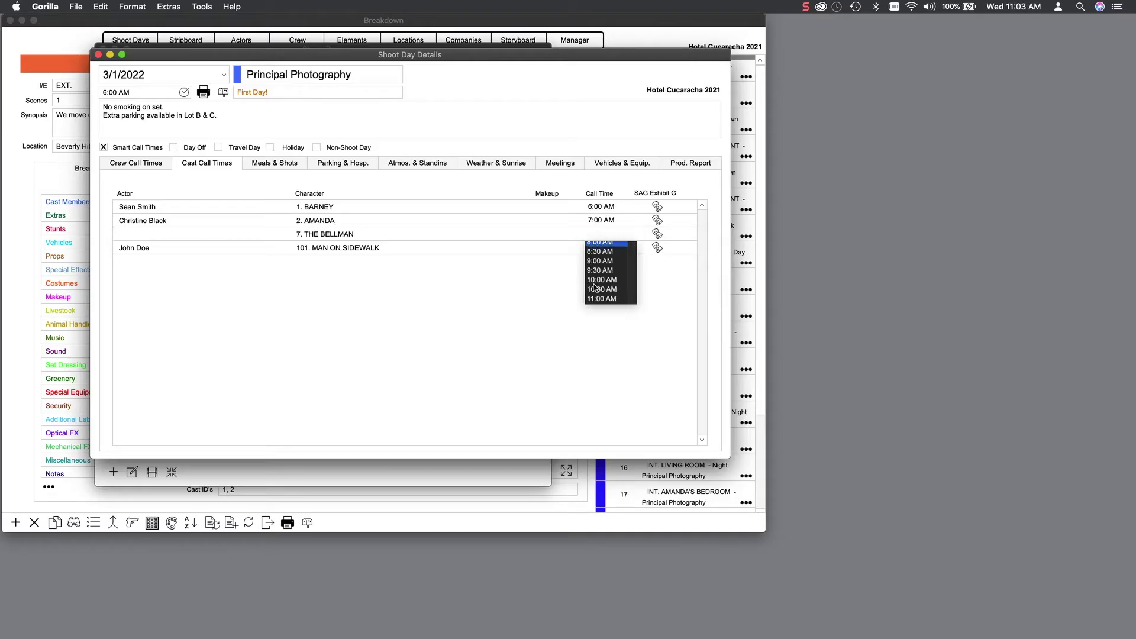
{"action": "left_click", "coordinate": [593, 287]}
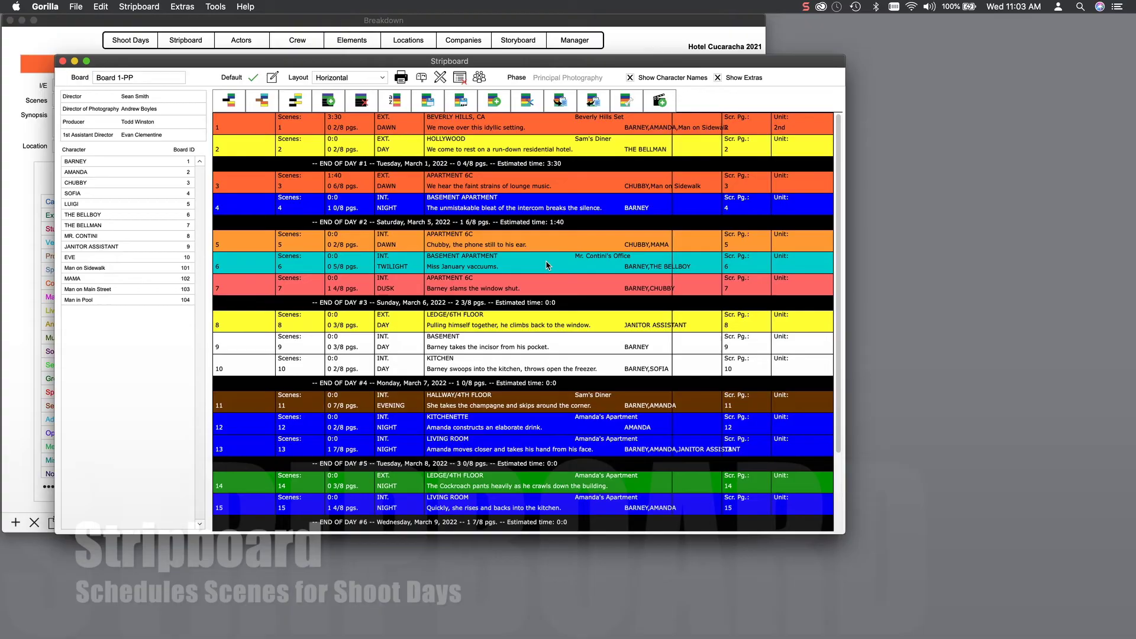
Move scene 6's basement apartment strip into day one right after scene 2.
{"action": "left_click_drag", "start_coordinate": [546, 265], "coordinate": [545, 152]}
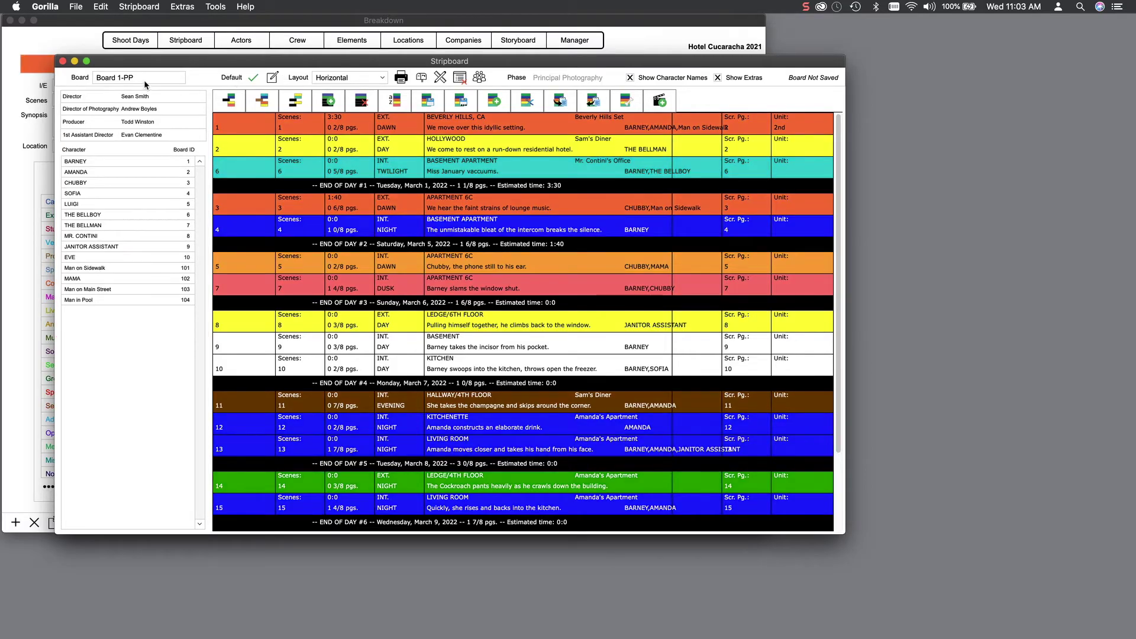
{"action": "left_click", "coordinate": [144, 80]}
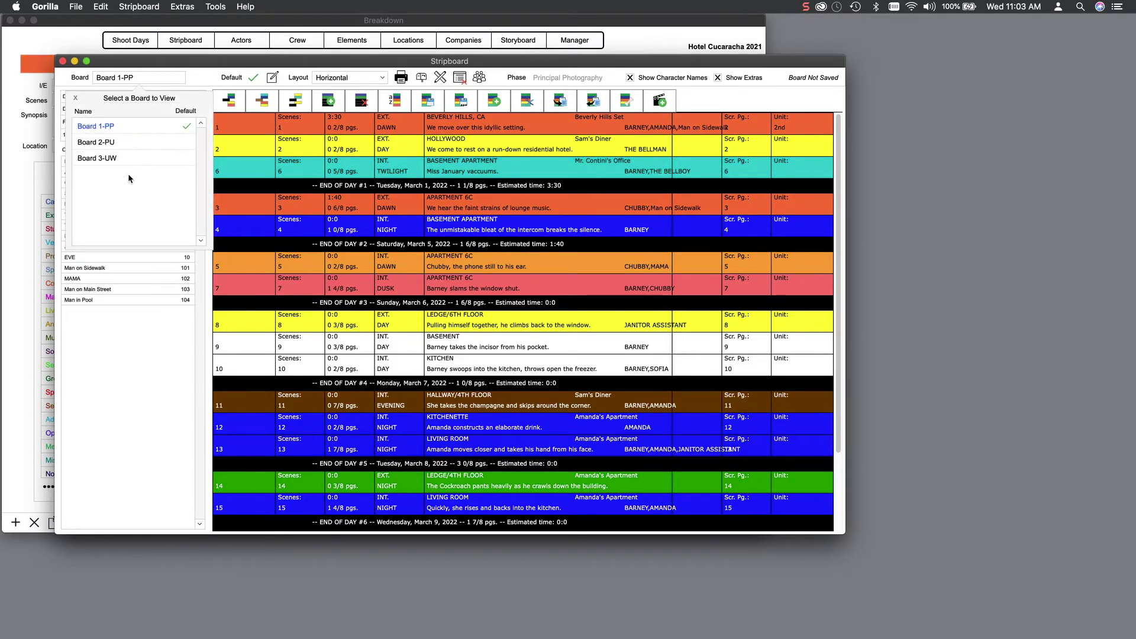
{"action": "left_click", "coordinate": [76, 99]}
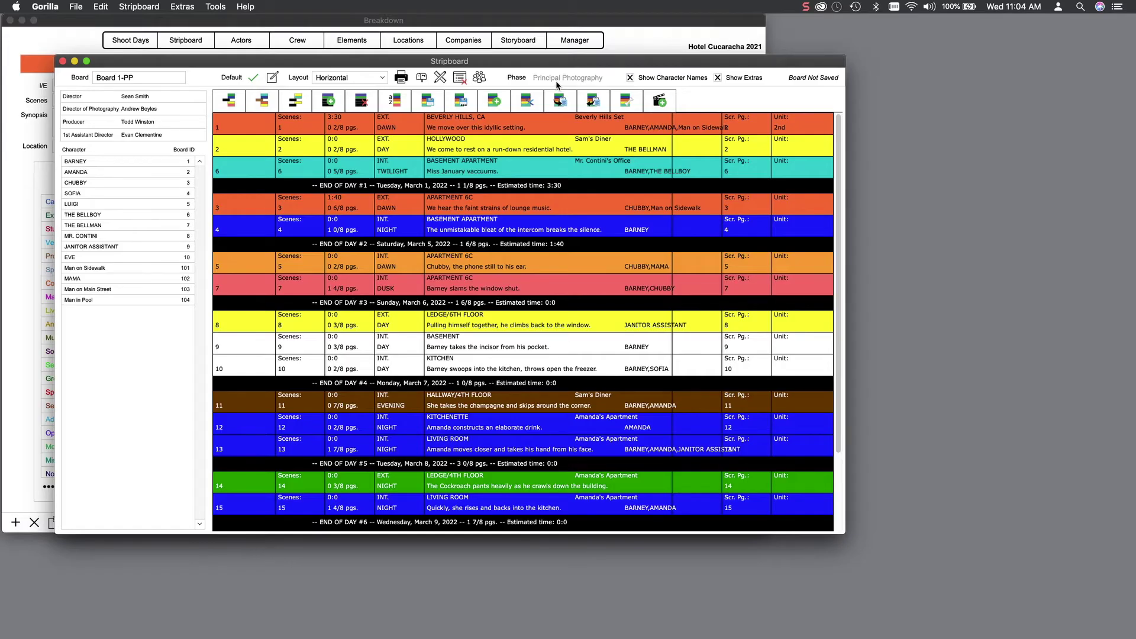
{"action": "left_click", "coordinate": [75, 6]}
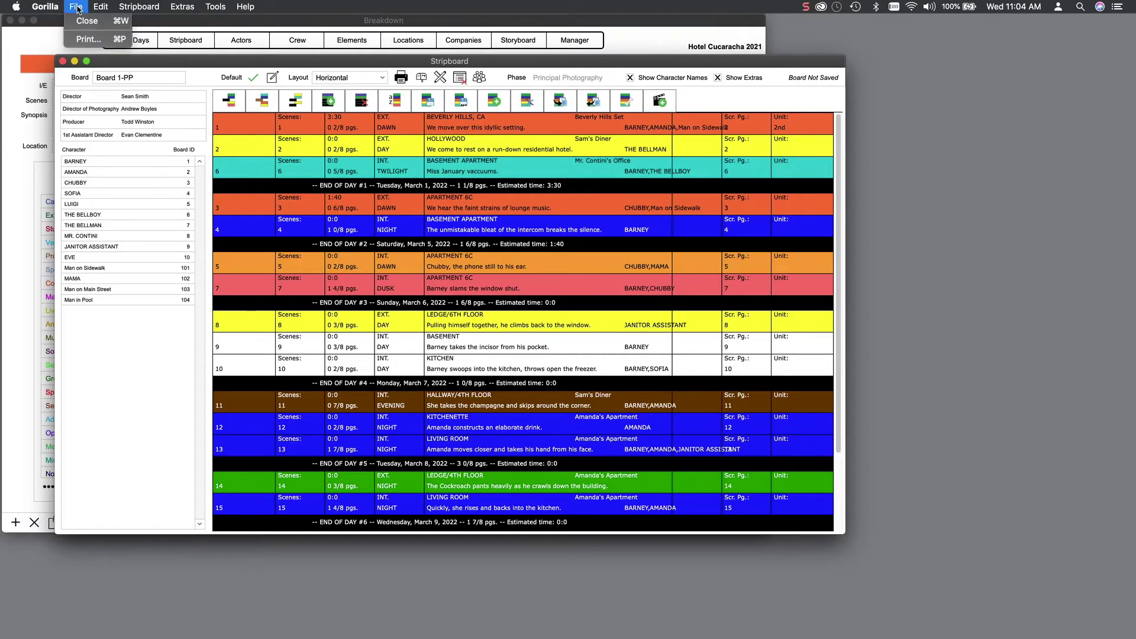
{"action": "left_click", "coordinate": [84, 40]}
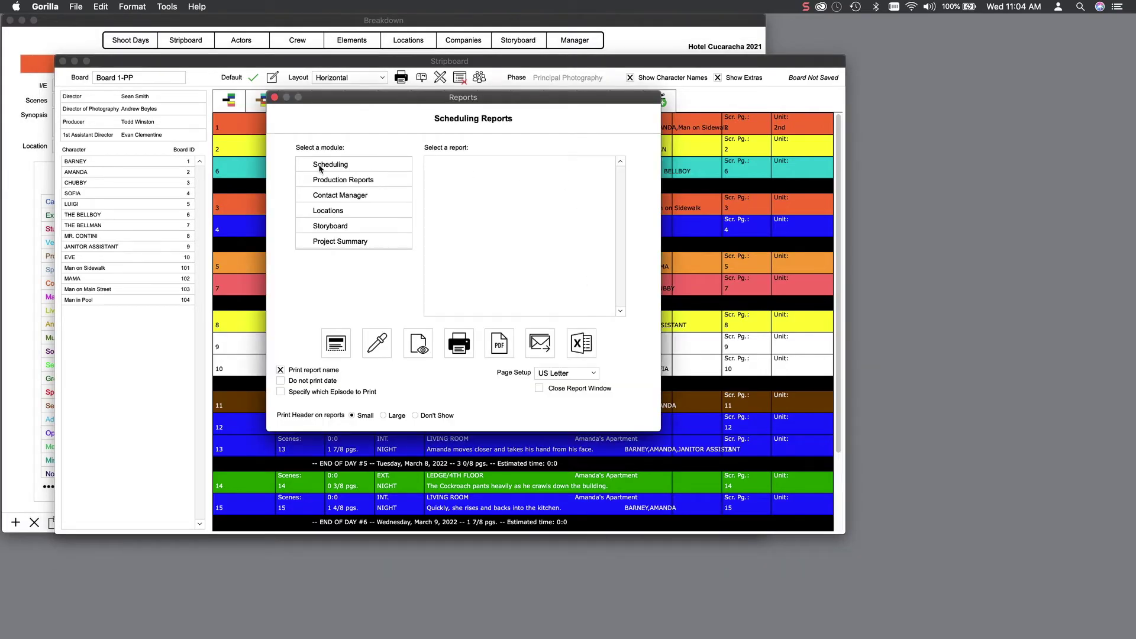
{"action": "left_click", "coordinate": [319, 167]}
{"action": "left_click", "coordinate": [326, 183]}
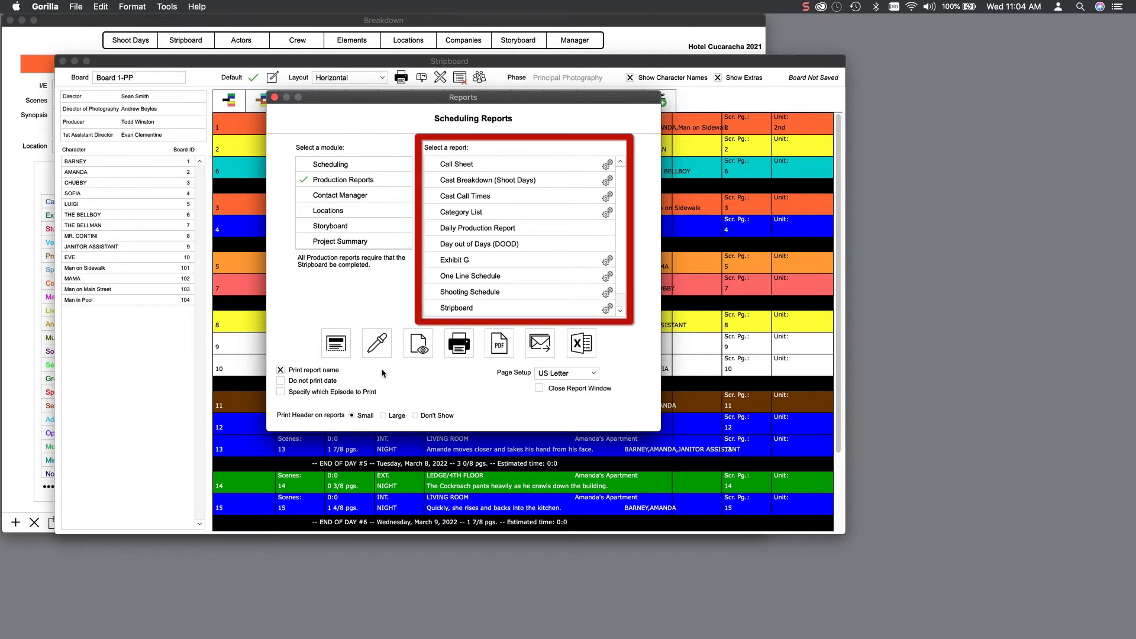
{"action": "left_click", "coordinate": [275, 98]}
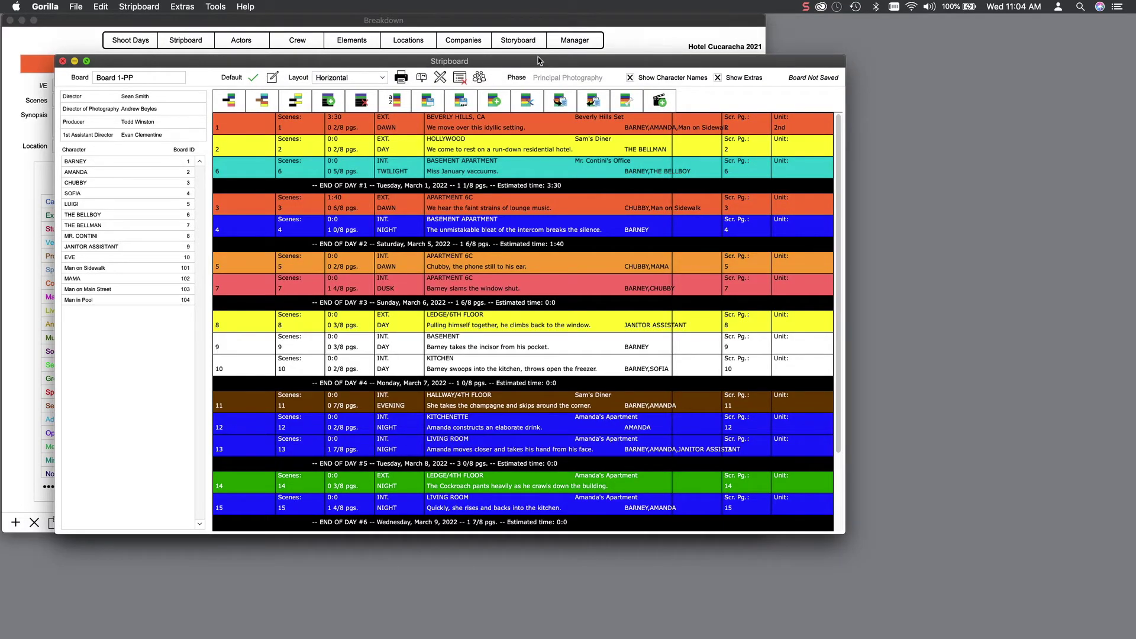
Close the stripboard and link the 250K Digital Video Feature 2021 budget to Hotel Cucaracha 2021.
{"action": "key", "text": "super+w"}
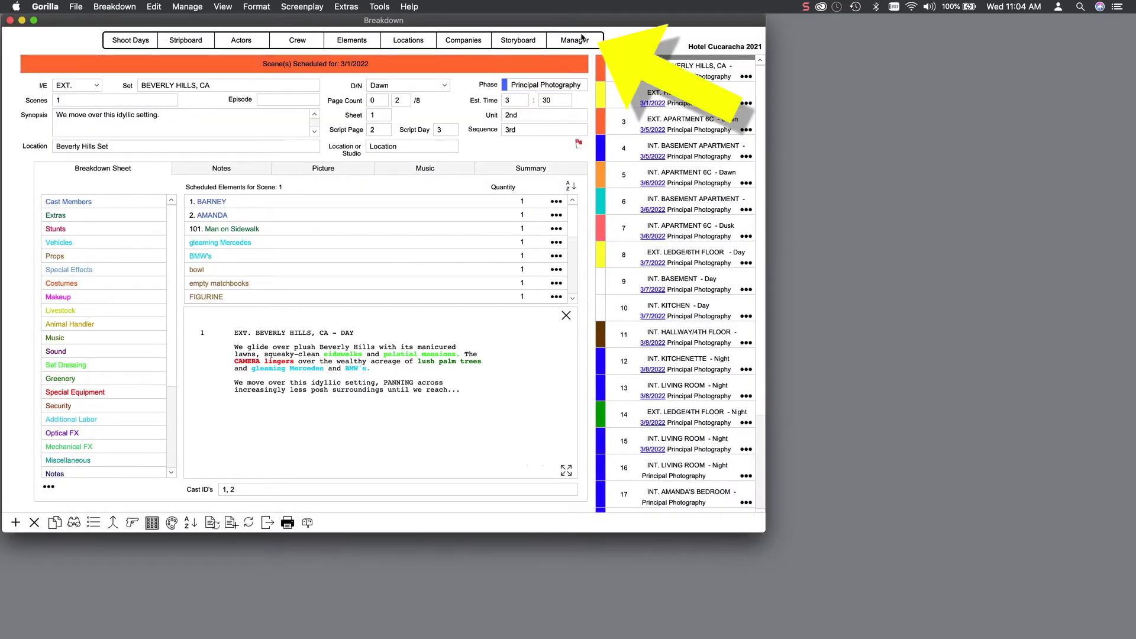
{"action": "left_click", "coordinate": [582, 39]}
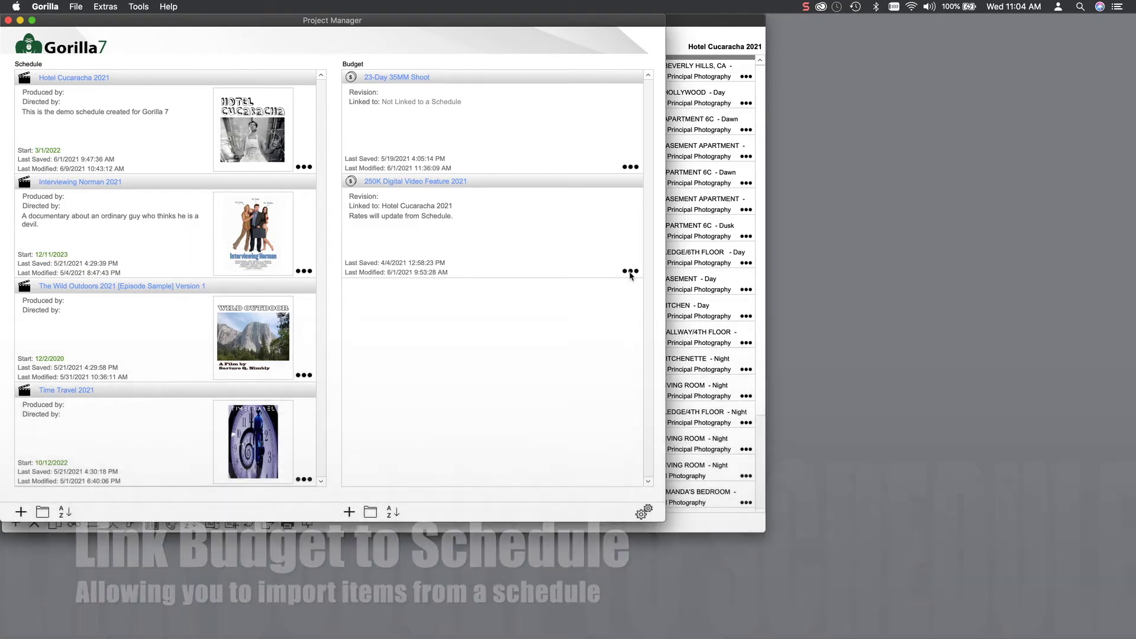
{"action": "left_click", "coordinate": [629, 271]}
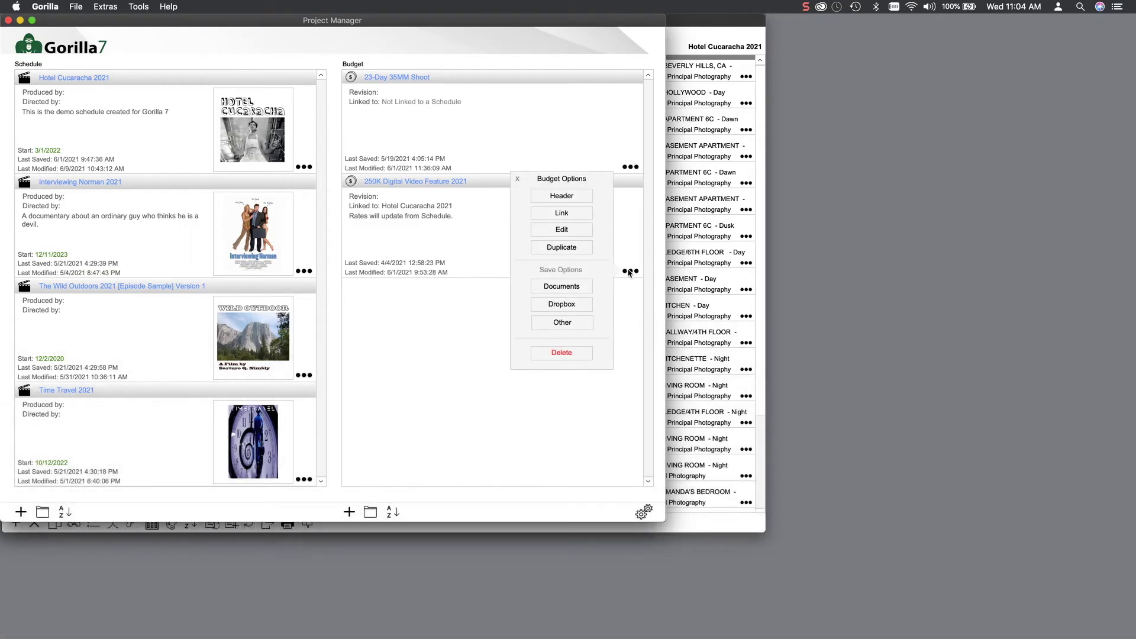
{"action": "left_click", "coordinate": [560, 213]}
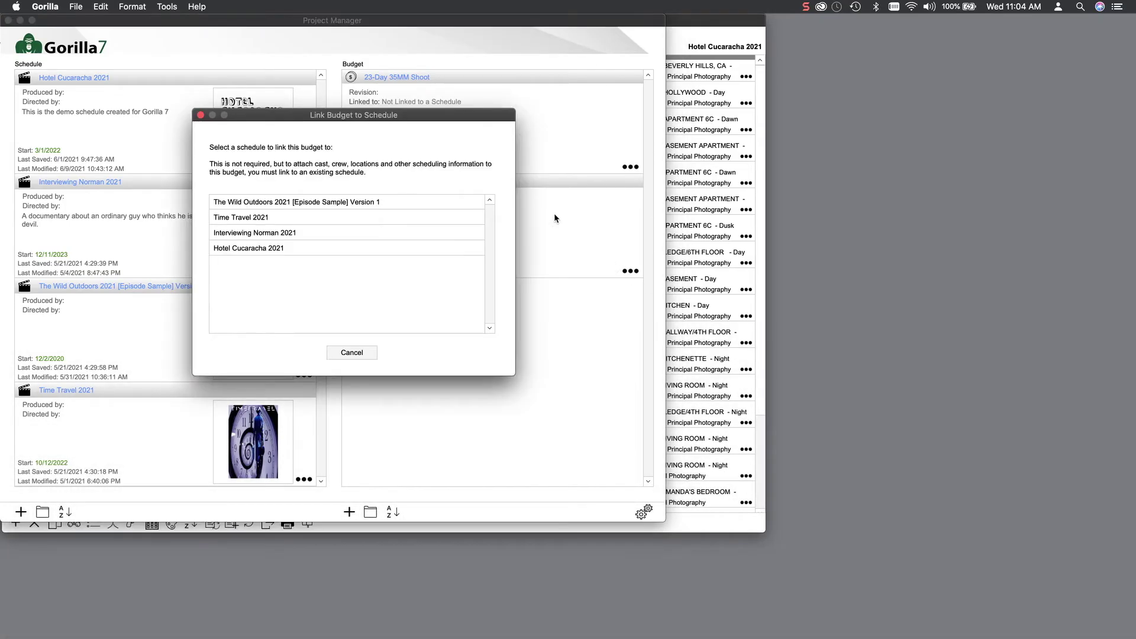
{"action": "left_click", "coordinate": [265, 248]}
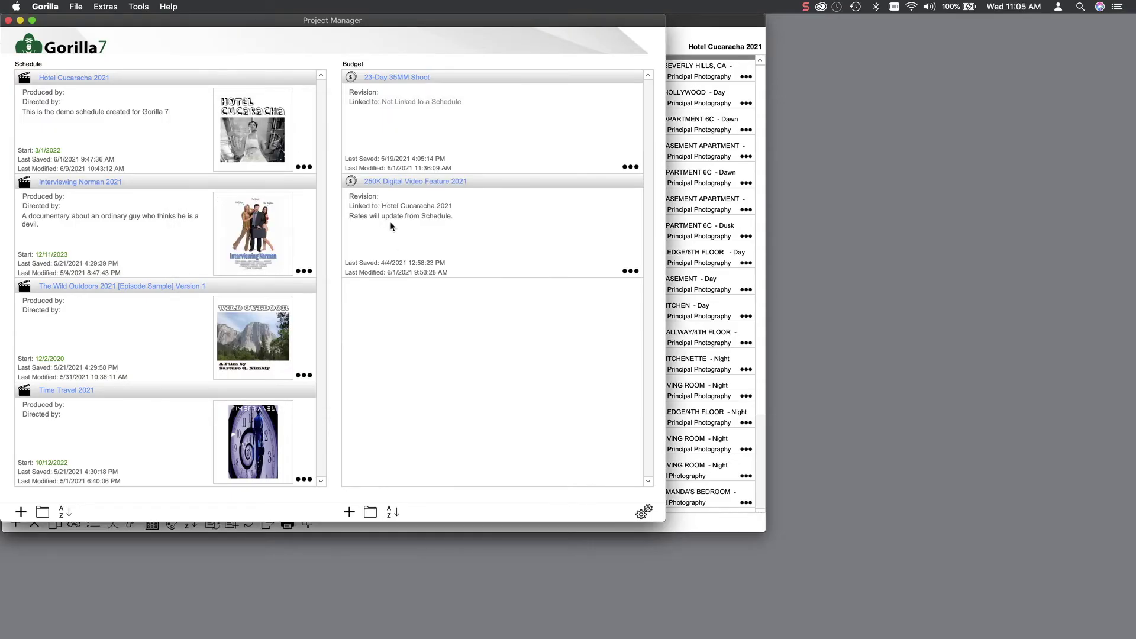
{"action": "left_click", "coordinate": [389, 182]}
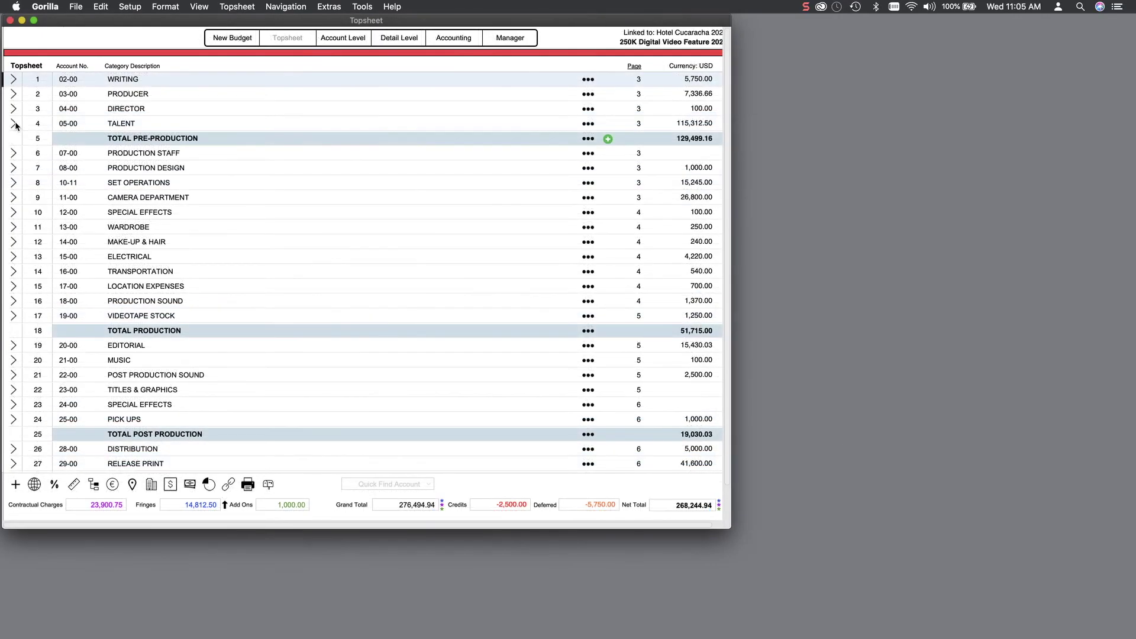
Expand the TALENT account on the Topsheet to reach the 05-01 Actors detail.
{"action": "left_click", "coordinate": [16, 126]}
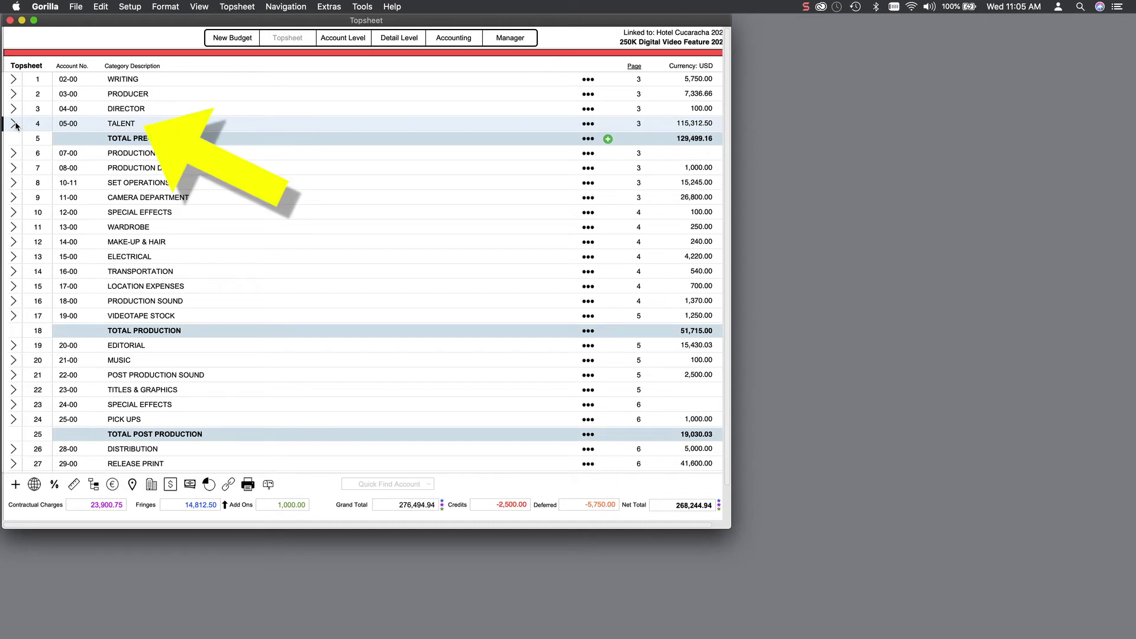
{"action": "left_click", "coordinate": [13, 123]}
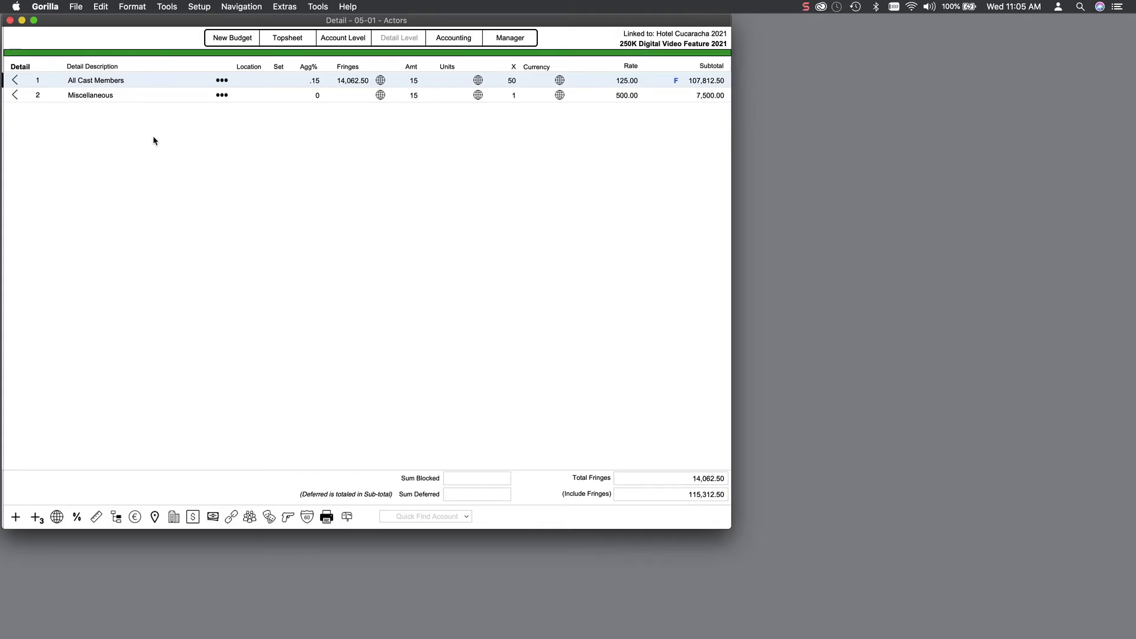
Delete the All Cast Members row and import the scheduled actors, using their rates as day rates.
{"action": "left_click", "coordinate": [222, 81]}
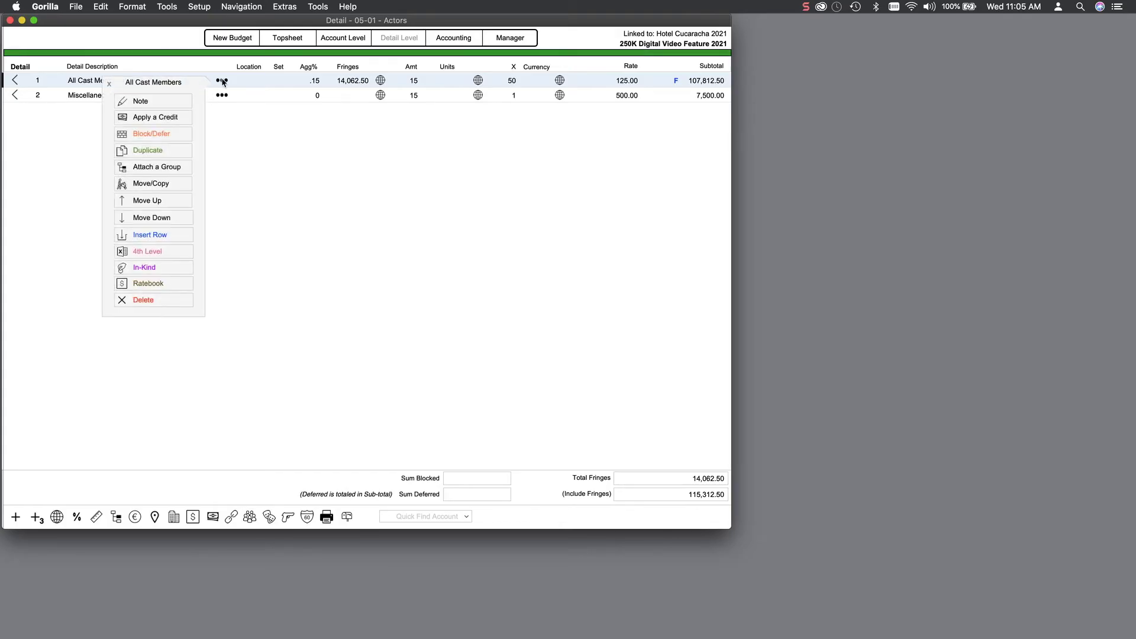
{"action": "left_click", "coordinate": [151, 300]}
{"action": "left_click", "coordinate": [100, 6]}
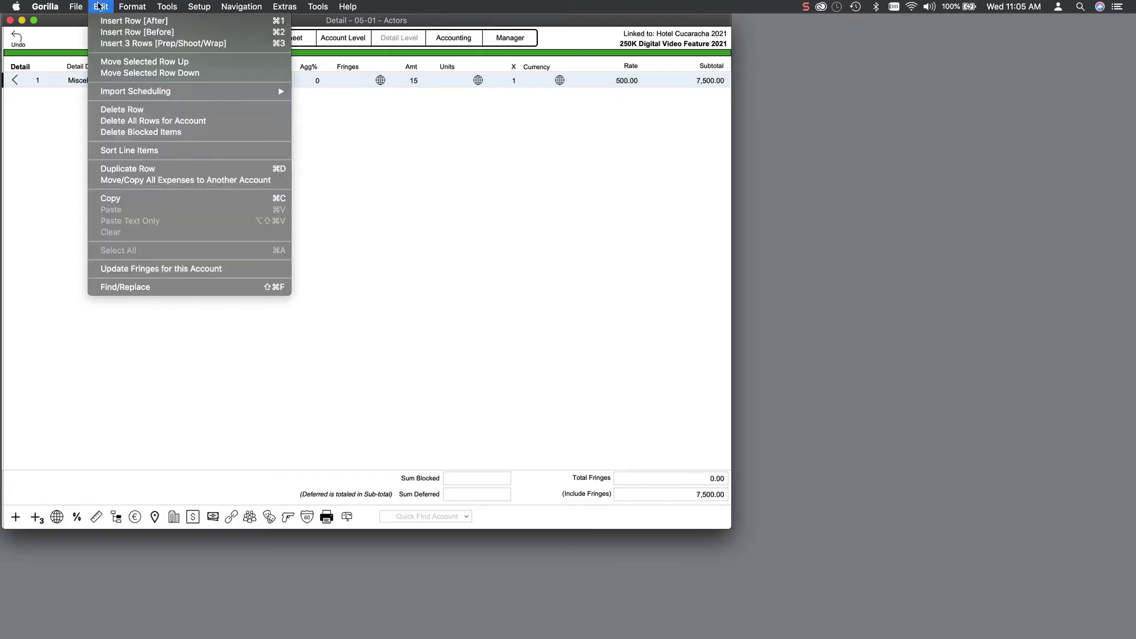
{"action": "mouse_move", "coordinate": [131, 92]}
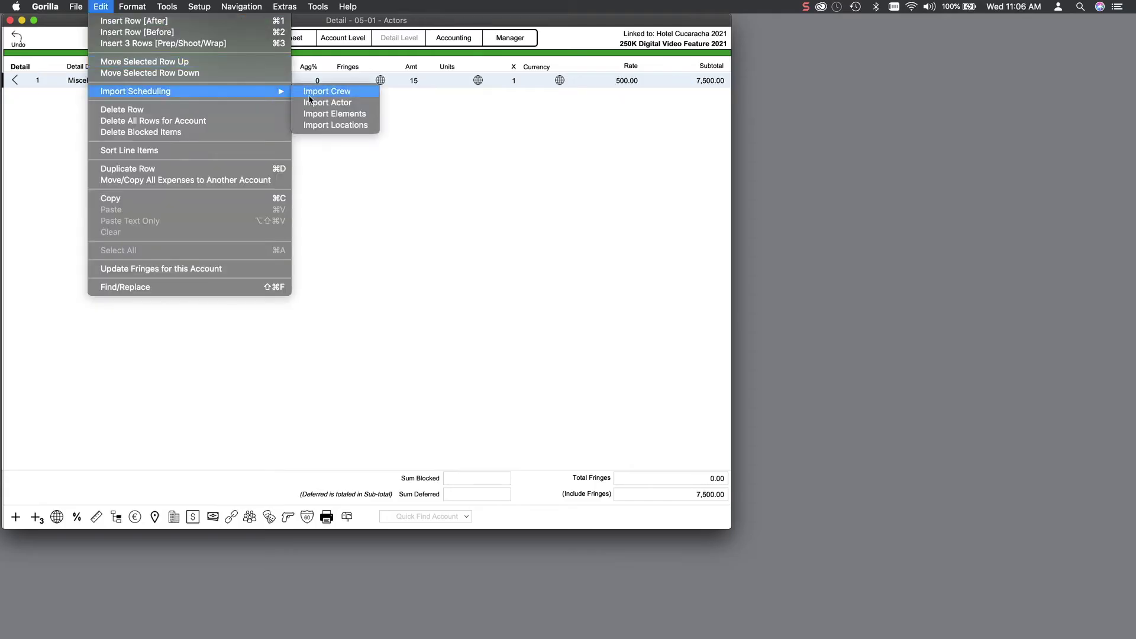
{"action": "left_click", "coordinate": [333, 102]}
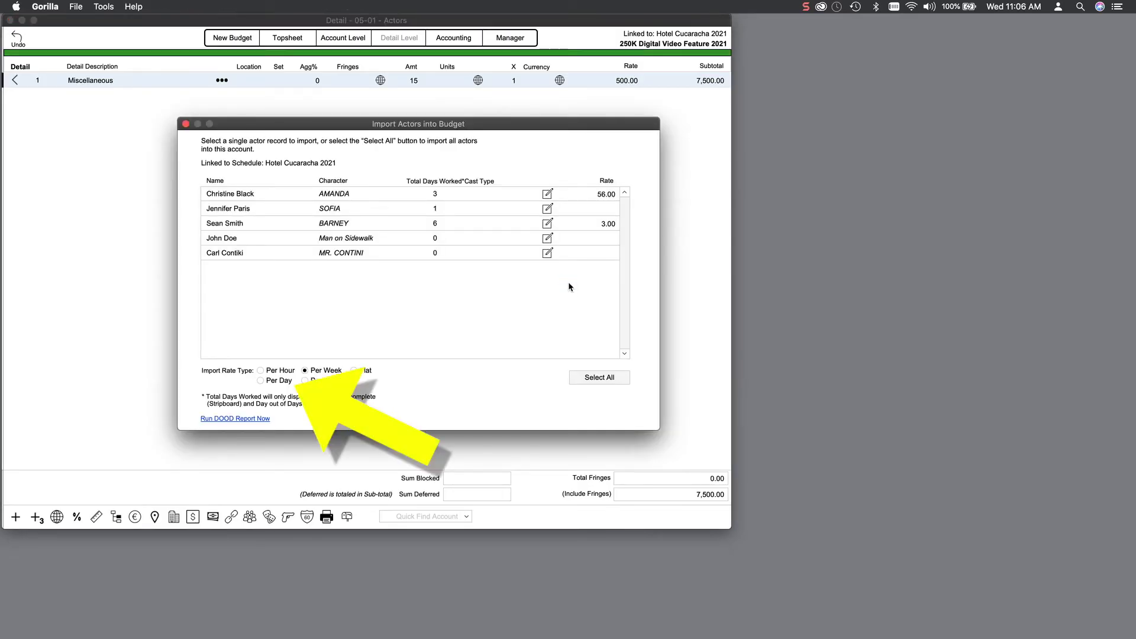
{"action": "left_click", "coordinate": [260, 381]}
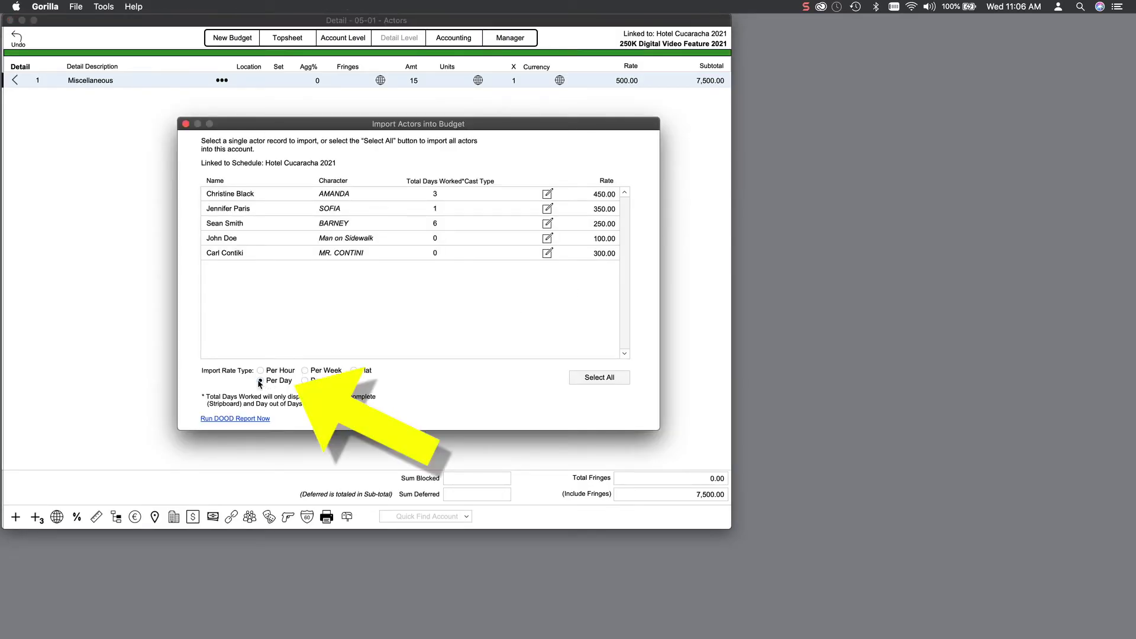
Import all five scheduled actors into the Actors account using Select All.
{"action": "left_click", "coordinate": [598, 378]}
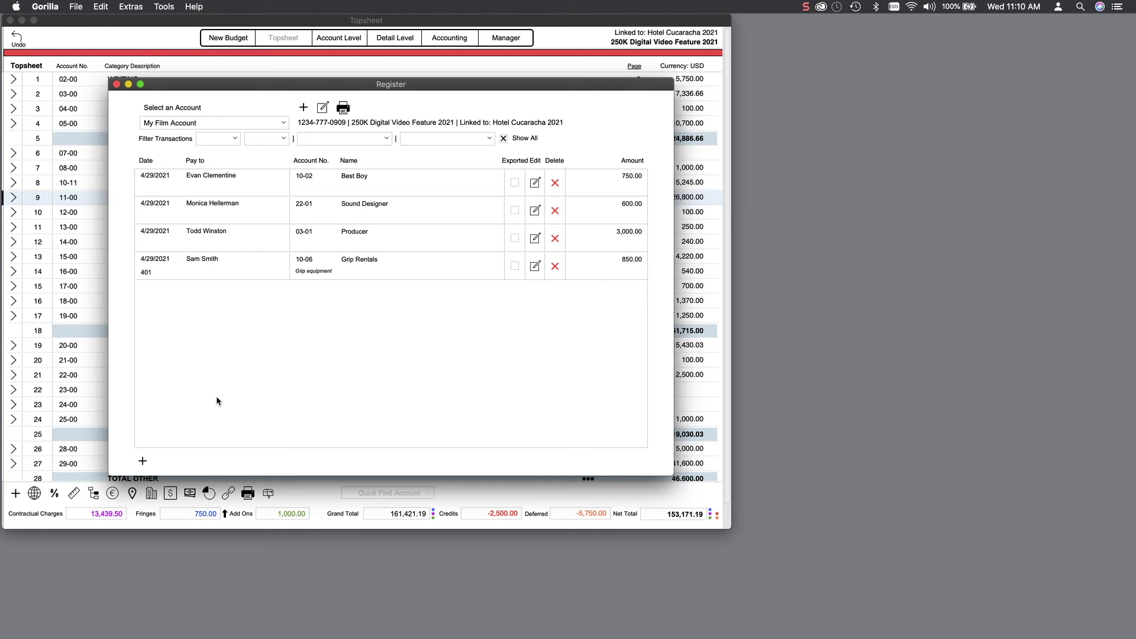
Record a 2,000.00 payment to the director of photography, charged to account 11-01 Director of Photography.
{"action": "left_click", "coordinate": [143, 463]}
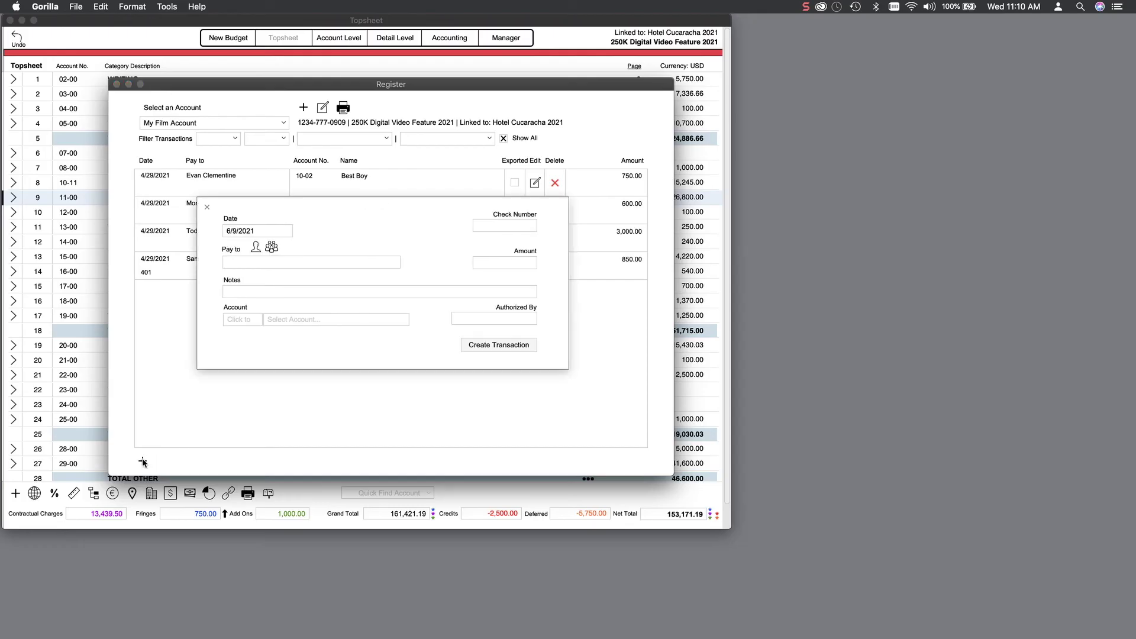
{"action": "left_click", "coordinate": [256, 248]}
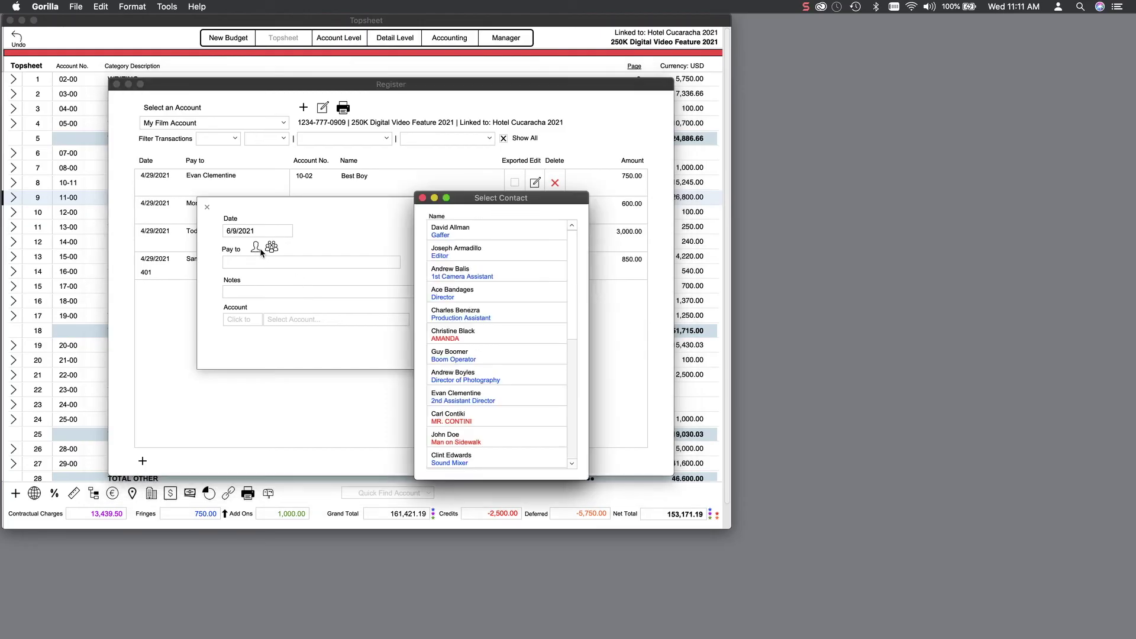
{"action": "scroll", "coordinate": [499, 428], "scroll_direction": "up", "scroll_amount": 1}
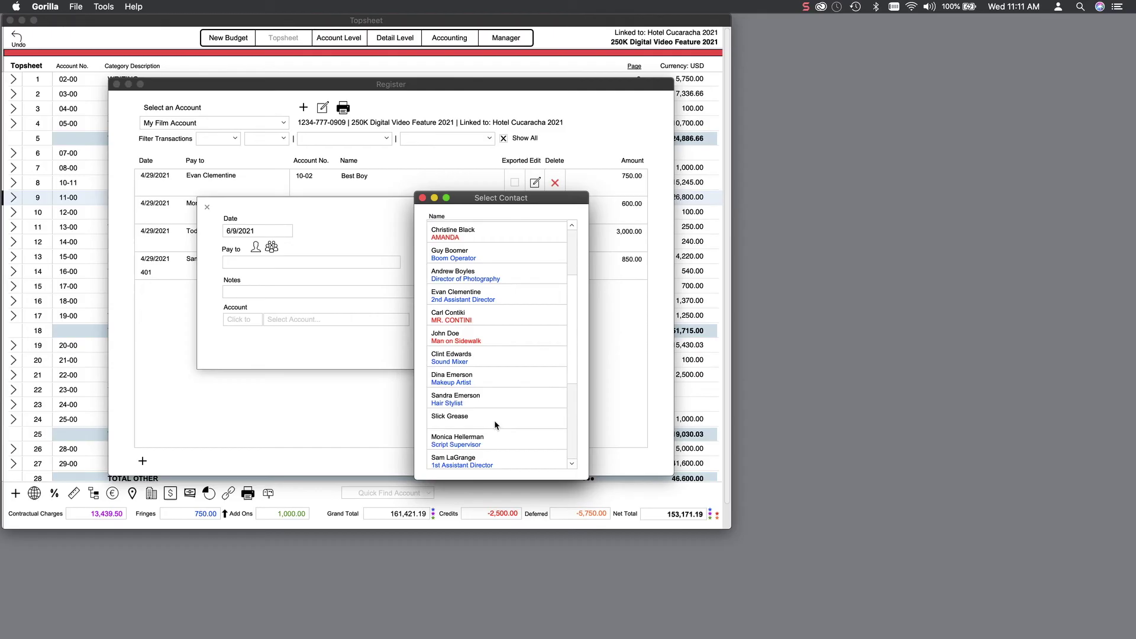
{"action": "double_click", "coordinate": [439, 272]}
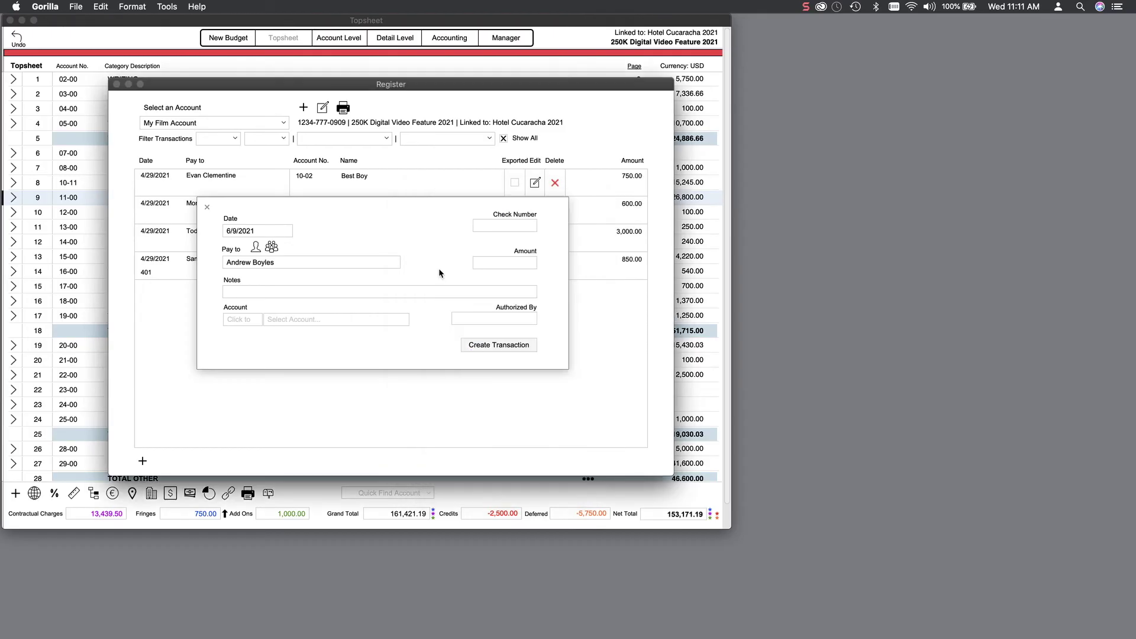
{"action": "type", "text": "2000"}
{"action": "left_click", "coordinate": [230, 320]}
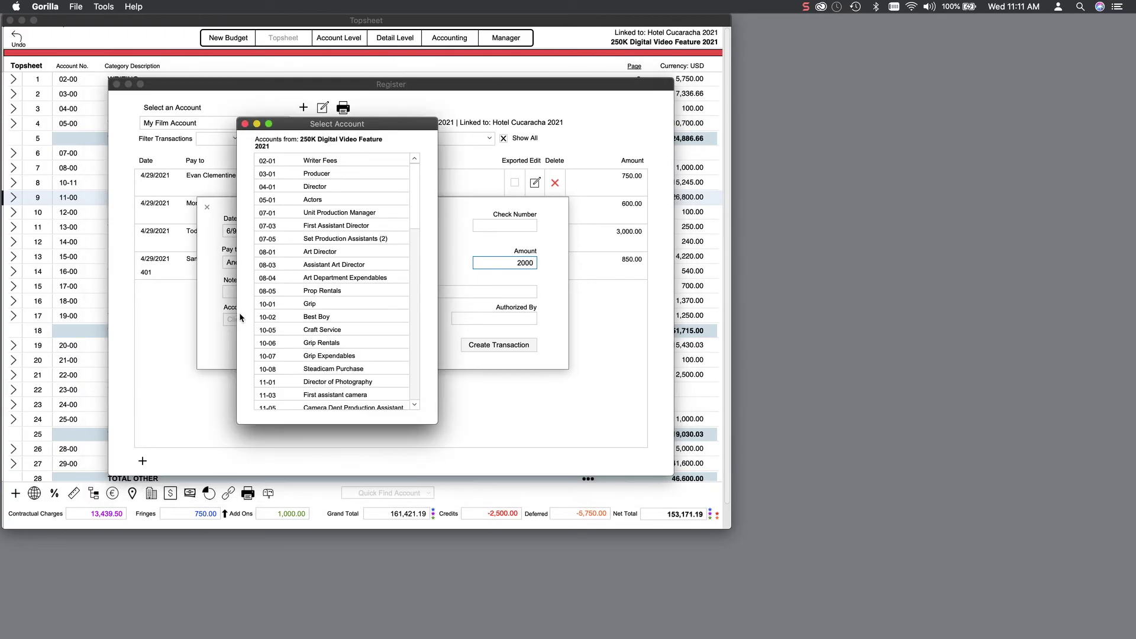
{"action": "double_click", "coordinate": [267, 382]}
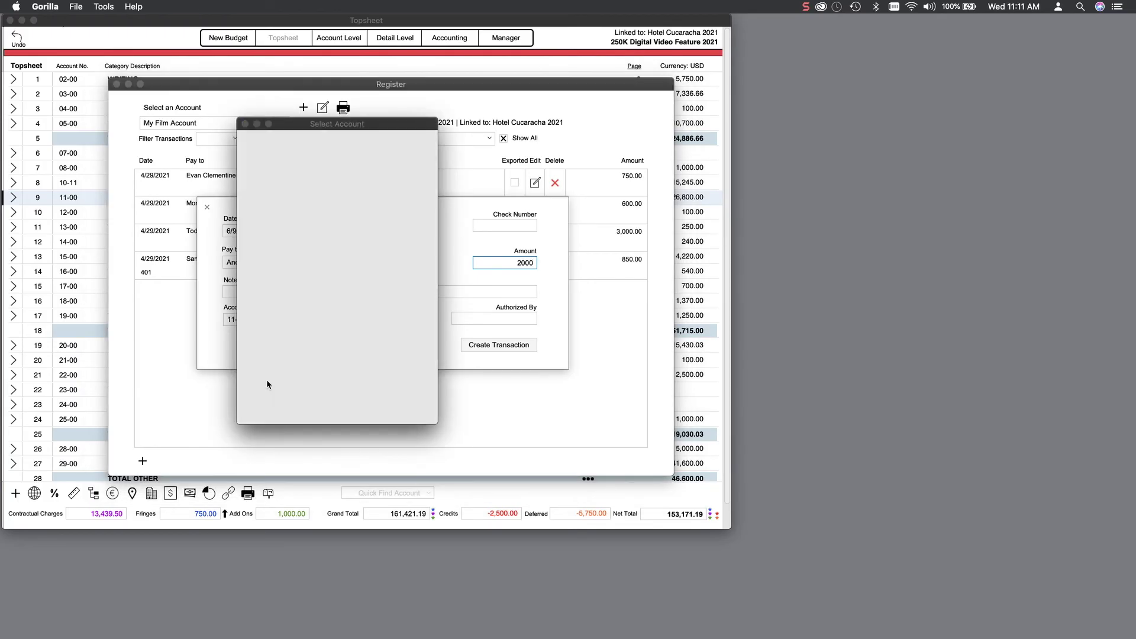
{"action": "left_click", "coordinate": [482, 344]}
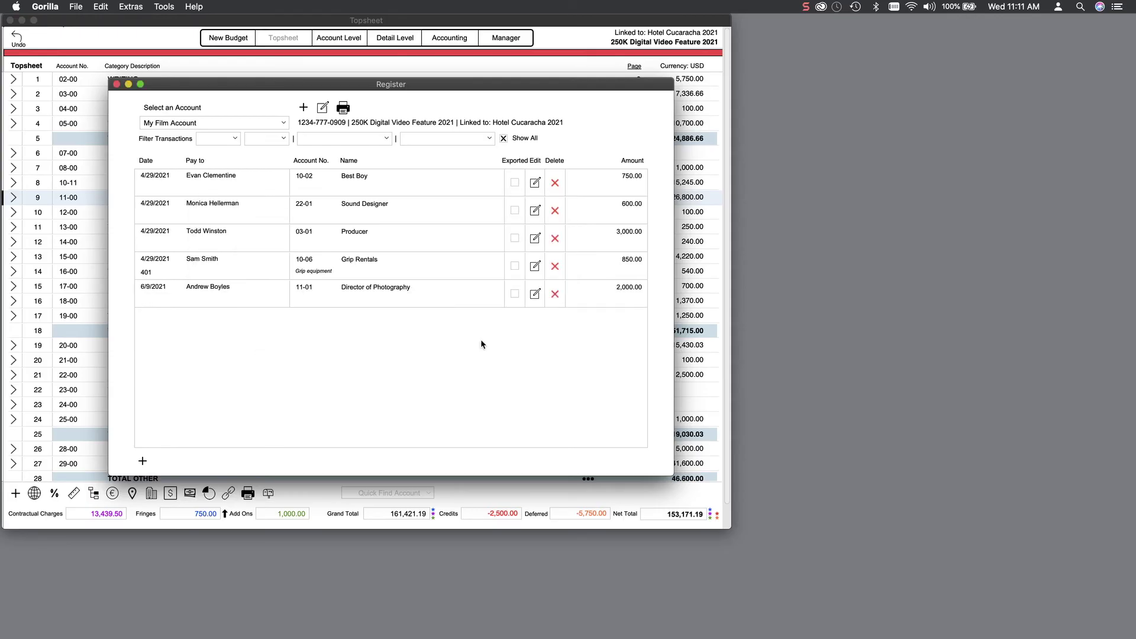
Close the register, open 11-00 Camera Department showing 2,000.00 paid, and bring up quick report previews.
{"action": "left_click", "coordinate": [116, 86]}
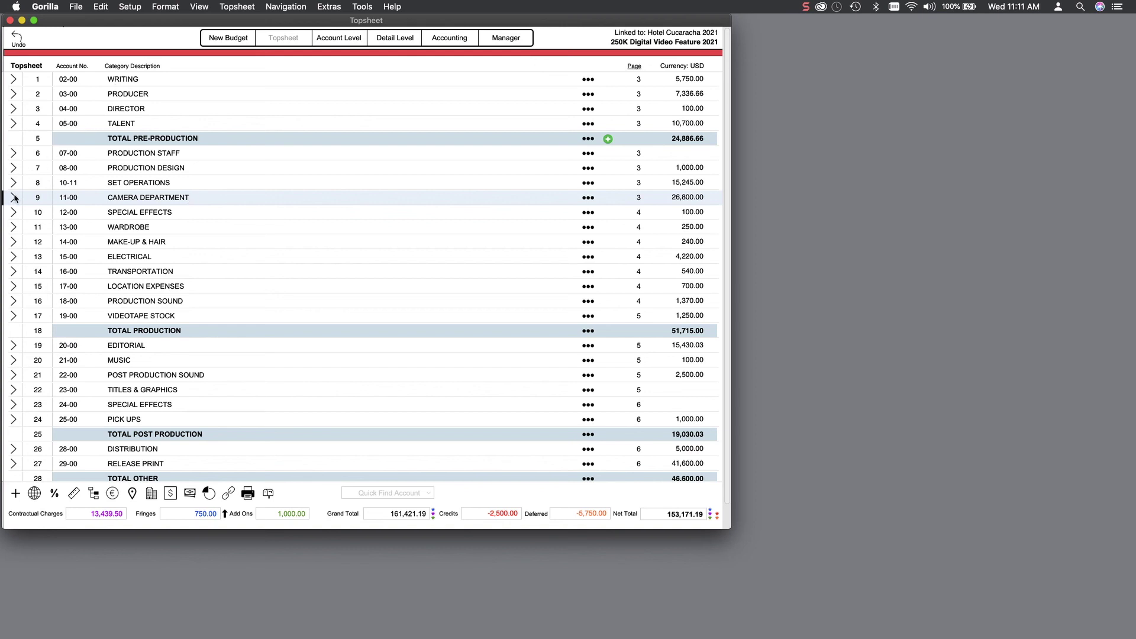
{"action": "key", "text": "Return"}
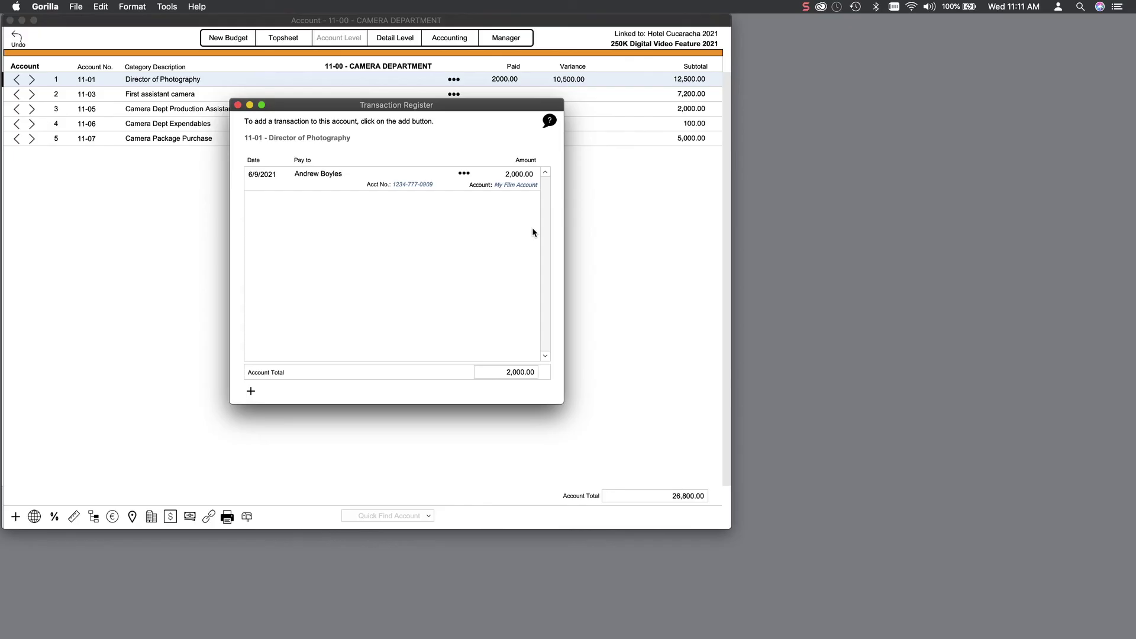
{"action": "left_click", "coordinate": [342, 109]}
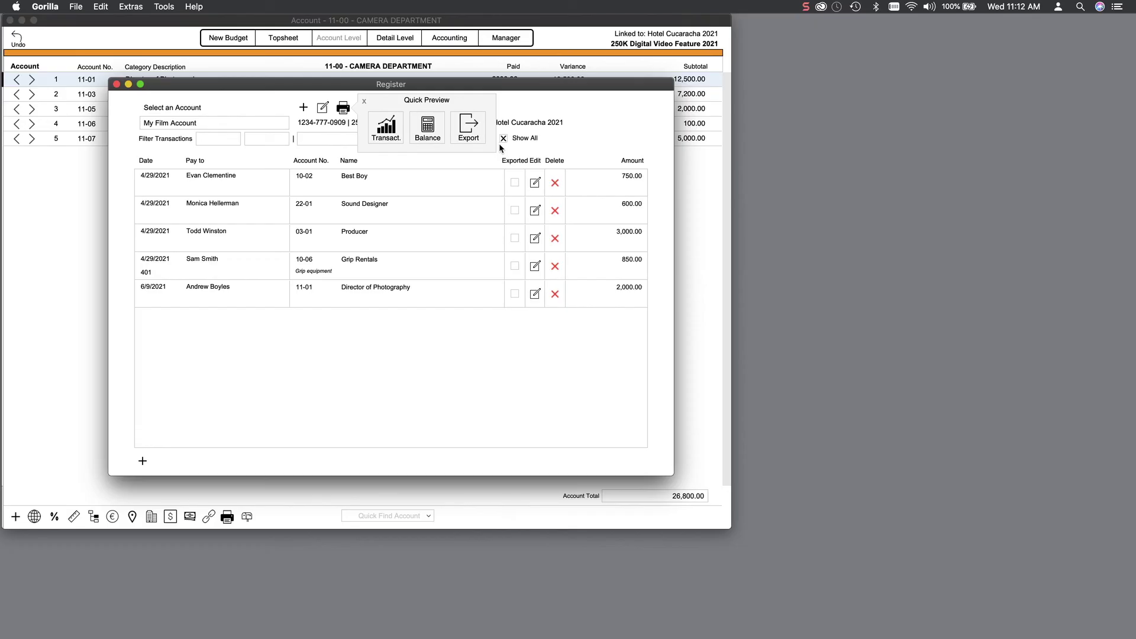
Close the register and preview the Budget > Detail report in the Classic layout.
{"action": "left_click", "coordinate": [365, 102]}
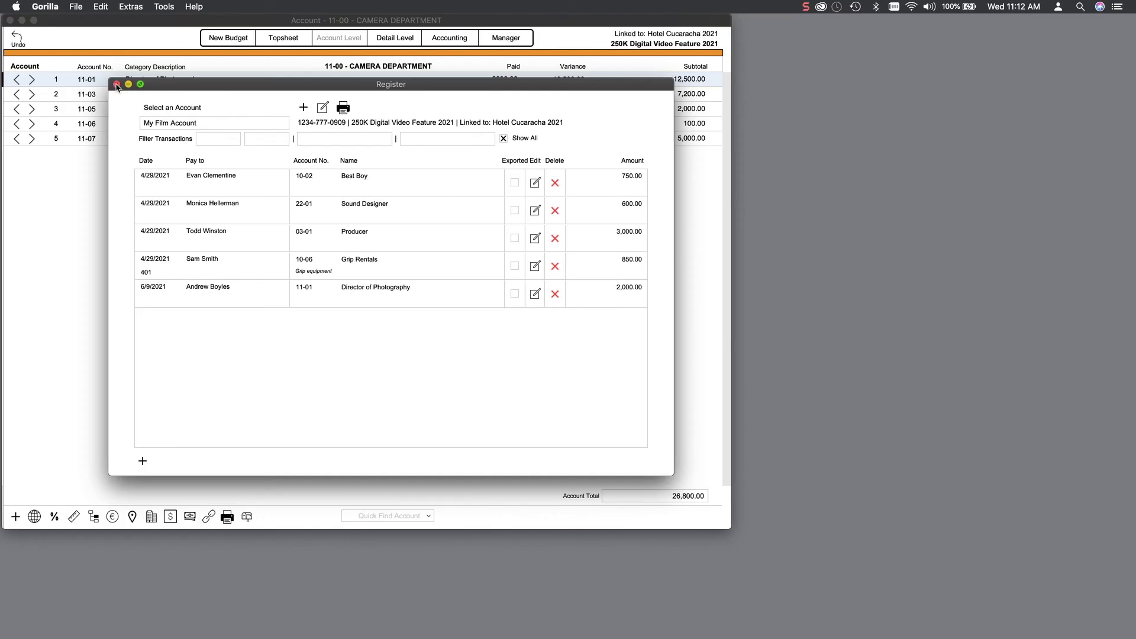
{"action": "left_click", "coordinate": [117, 84]}
{"action": "left_click", "coordinate": [76, 6]}
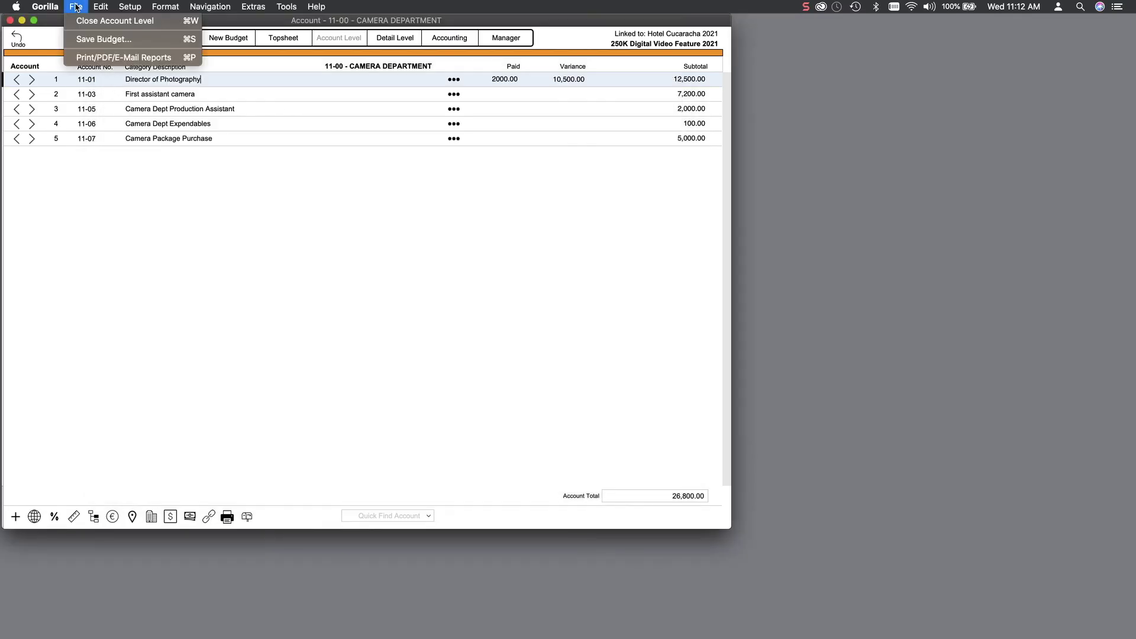
{"action": "left_click", "coordinate": [85, 59]}
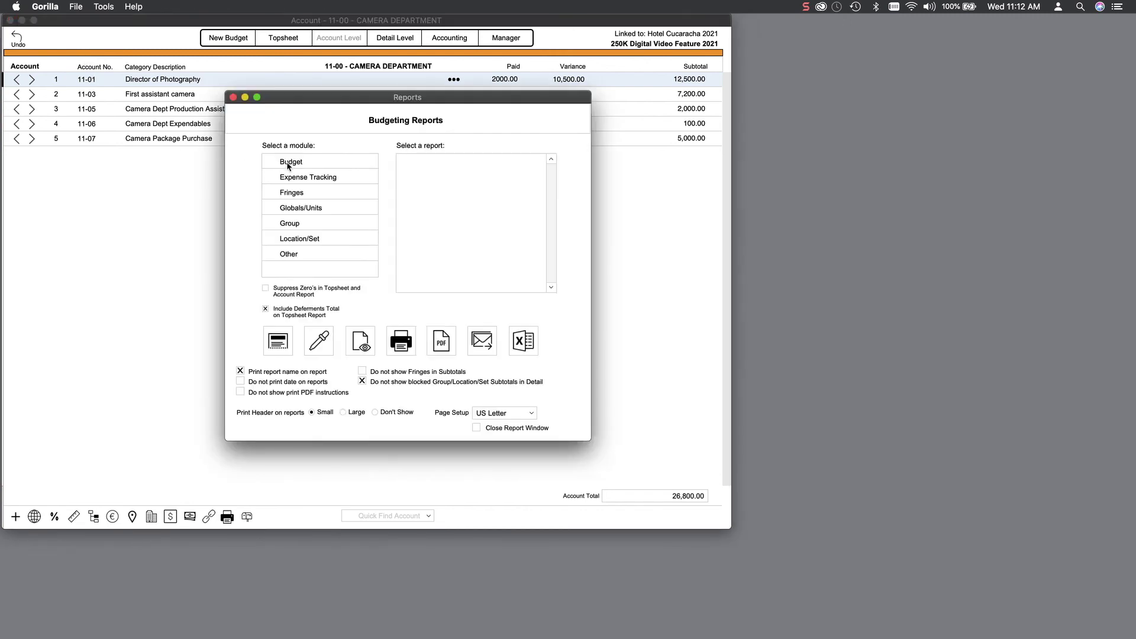
{"action": "left_click", "coordinate": [289, 165]}
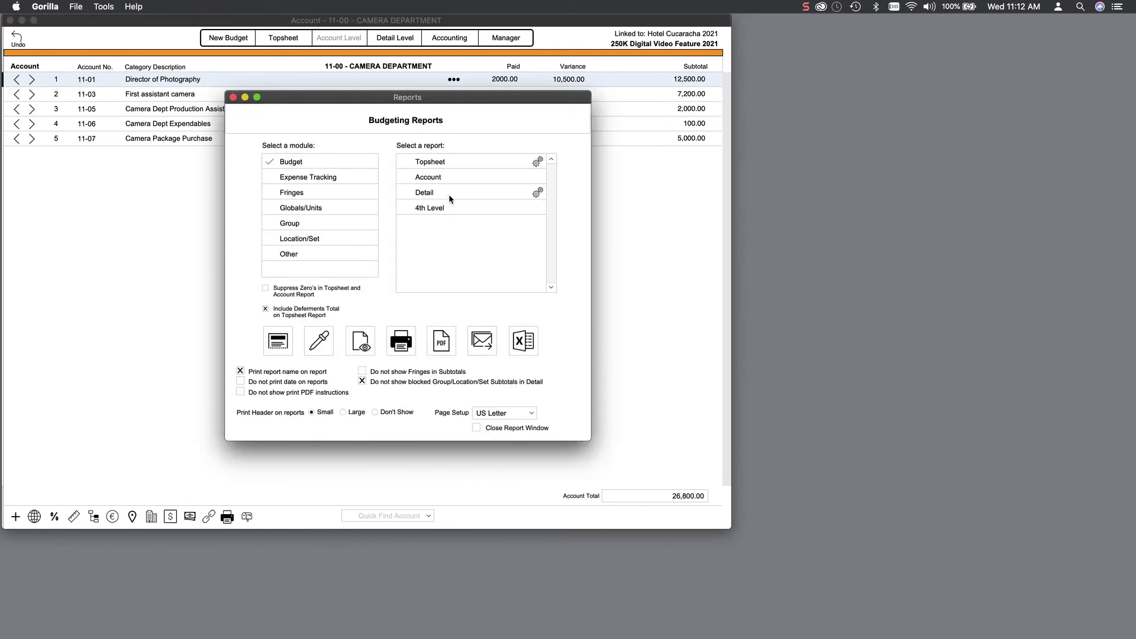
{"action": "left_click", "coordinate": [364, 344]}
{"action": "left_click", "coordinate": [523, 224]}
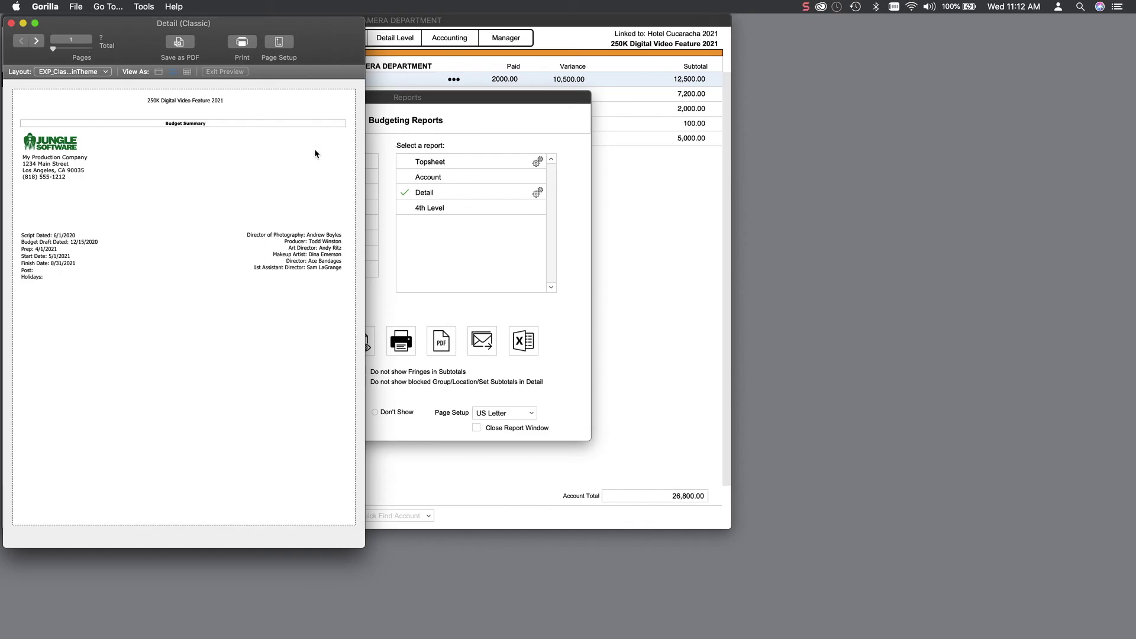
Page forward to the page 3 detail table, then close the preview and Reports window.
{"action": "left_click", "coordinate": [37, 41]}
{"action": "left_click", "coordinate": [37, 41]}
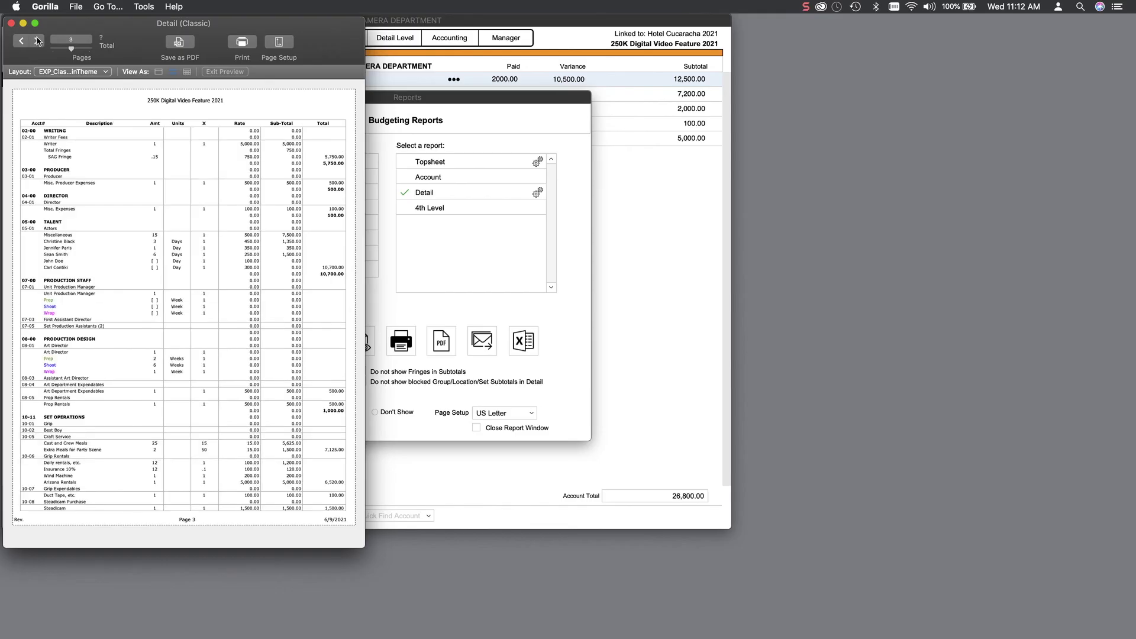
{"action": "key", "text": "super+w"}
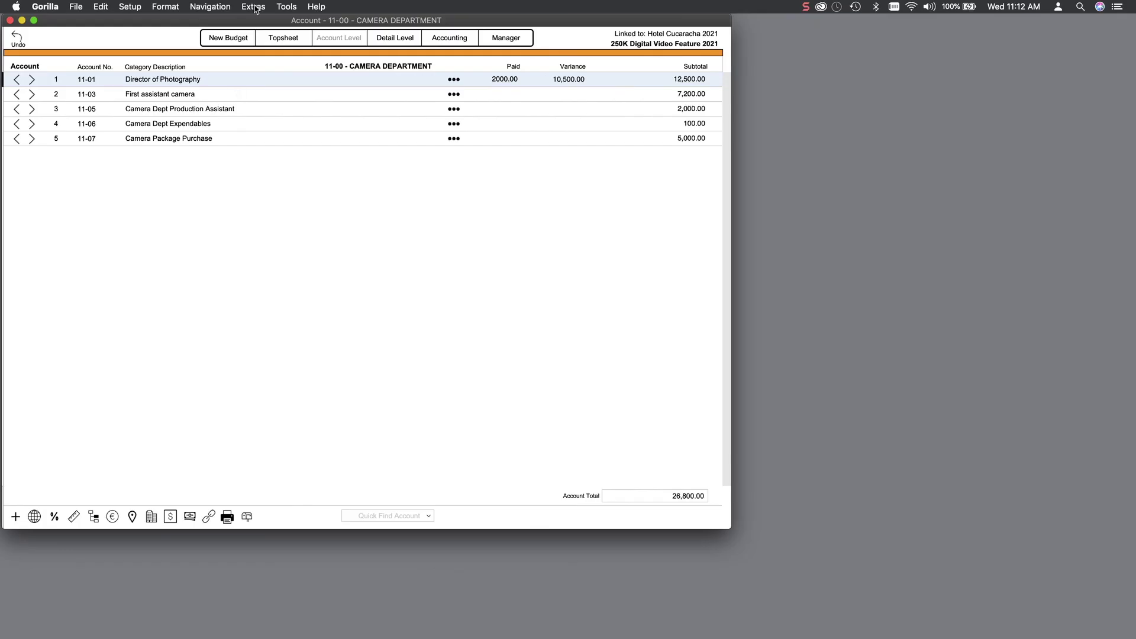
Show the Extras > Training Videos submenu listing Scheduling and Budgeting videos.
{"action": "left_click", "coordinate": [253, 7]}
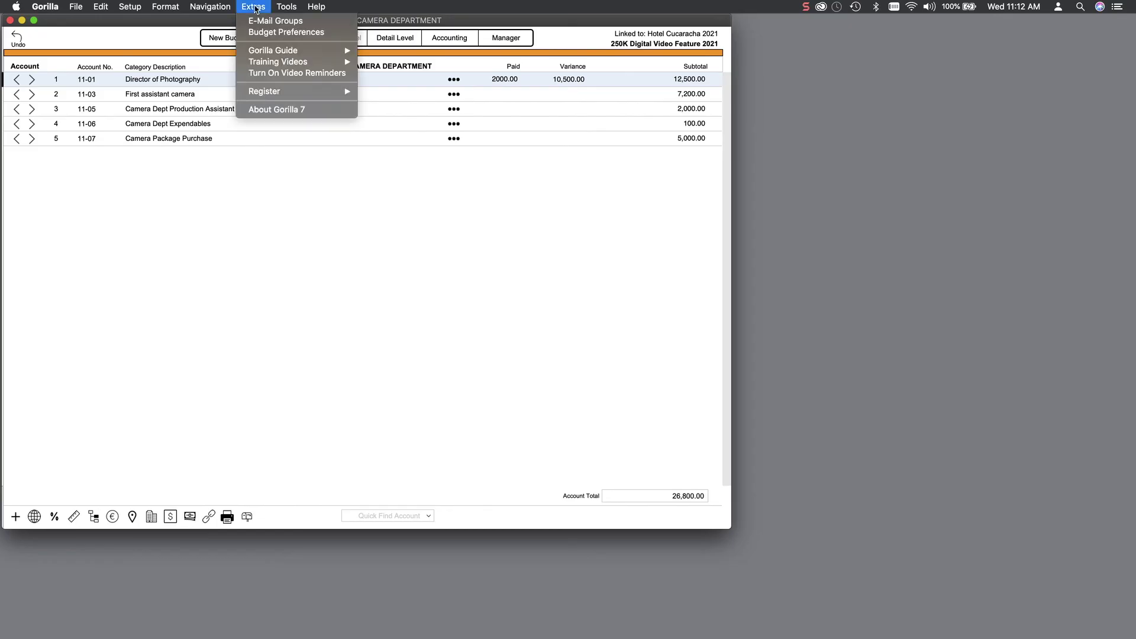
{"action": "mouse_move", "coordinate": [273, 51]}
{"action": "mouse_move", "coordinate": [295, 67]}
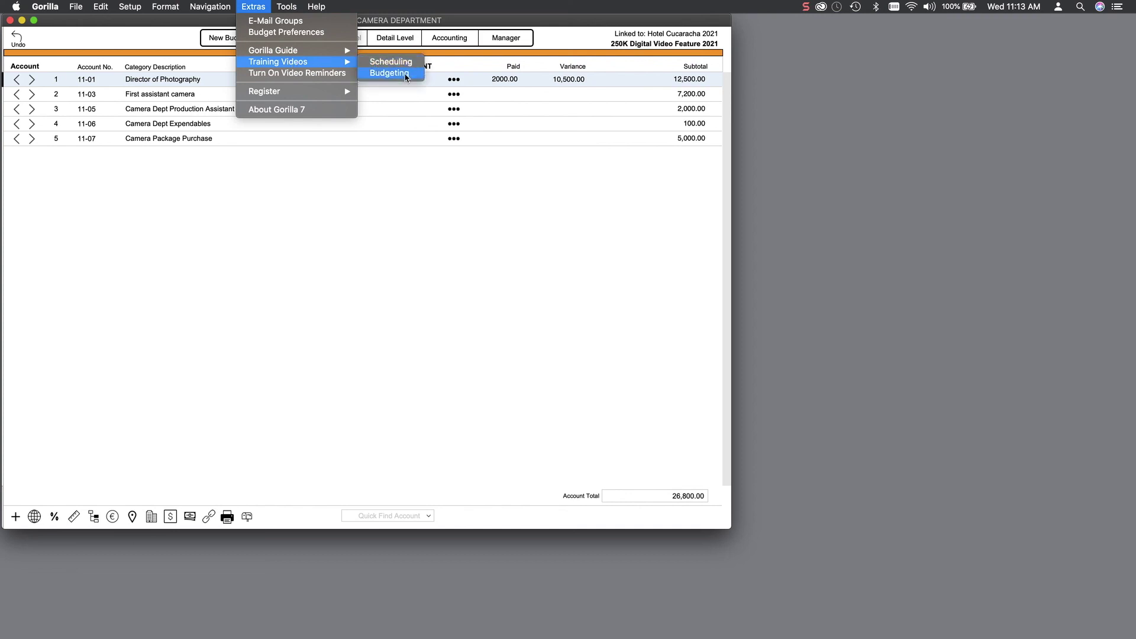